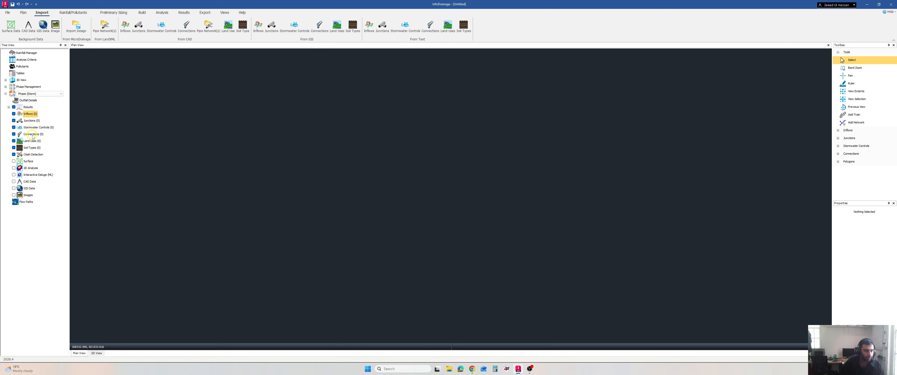
# Start a CSV import for the junctions and load the manholes CSV file as the source.
pyautogui.rightClick(29, 121)
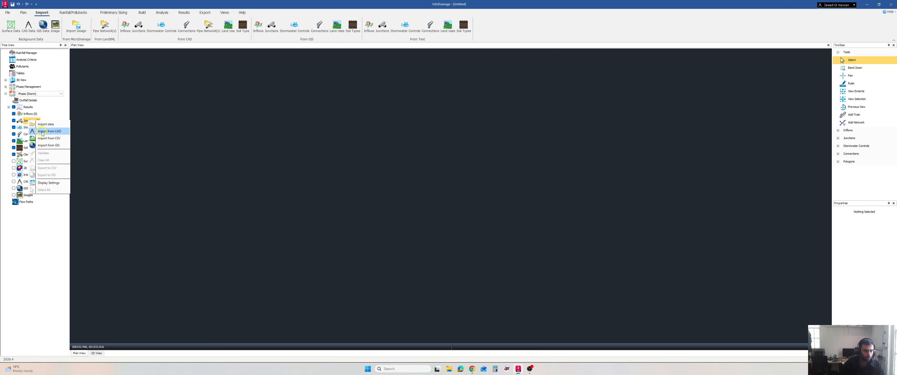
pyautogui.click(29, 121)
pyautogui.rightClick(34, 120)
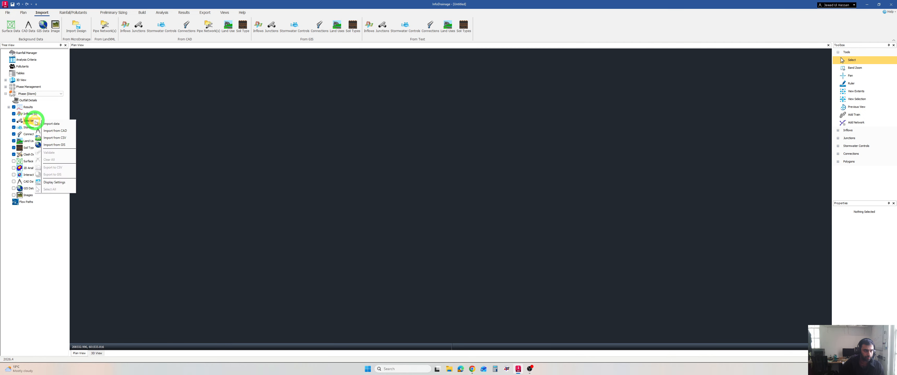
pyautogui.click(46, 139)
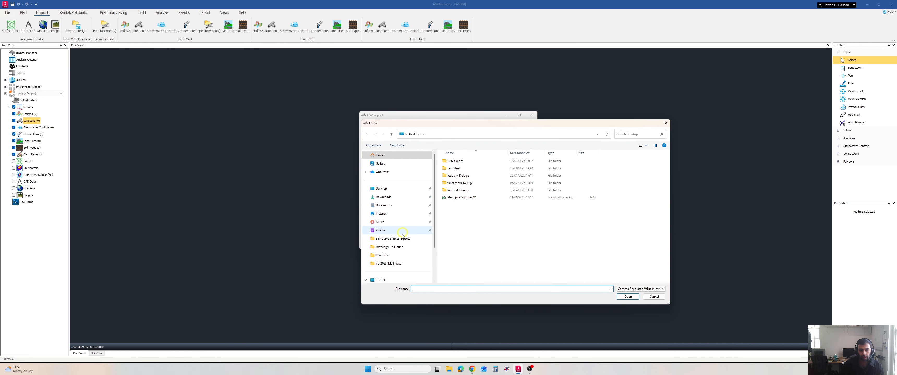
pyautogui.scroll(-2, 397, 269)
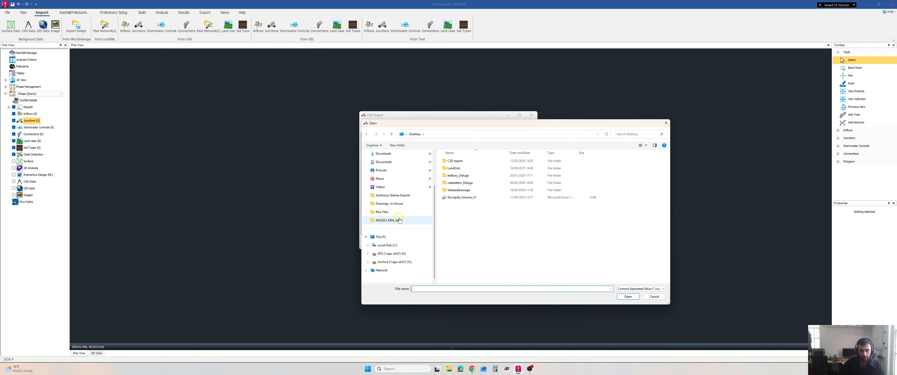
pyautogui.click(389, 220)
pyautogui.click(464, 162)
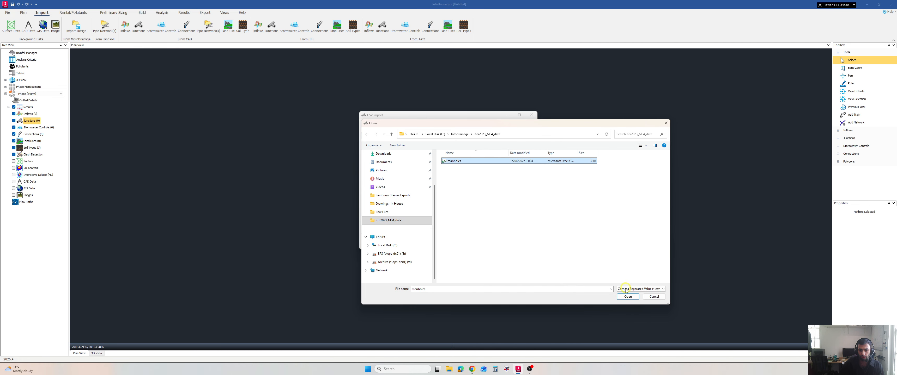
pyautogui.click(627, 296)
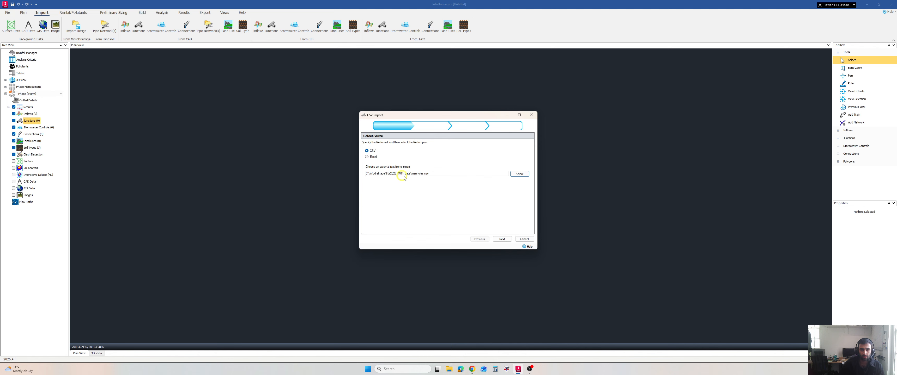
pyautogui.click(502, 239)
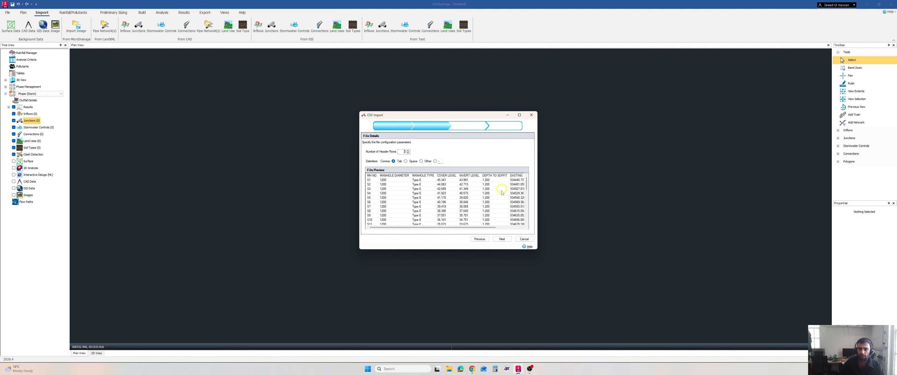
# Set the number of header rows to 1 and accept Manhole as the template for the imported junctions.
pyautogui.moveTo(476, 230)
pyautogui.mouseDown()
pyautogui.moveTo(506, 230)
pyautogui.moveTo(482, 230)
pyautogui.mouseUp()
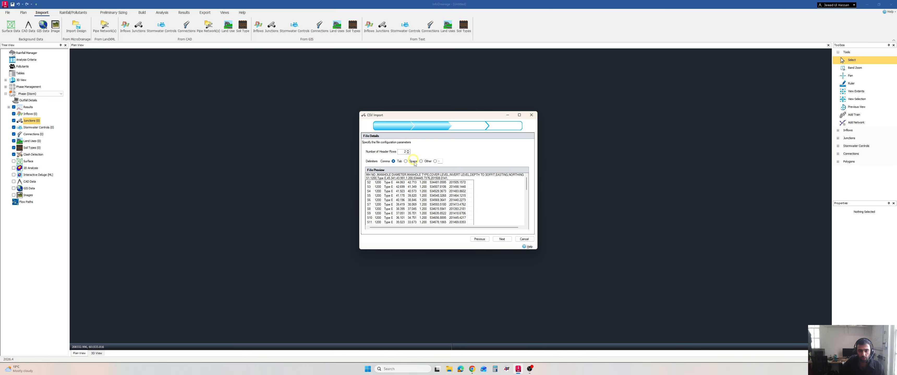
pyautogui.click(408, 153)
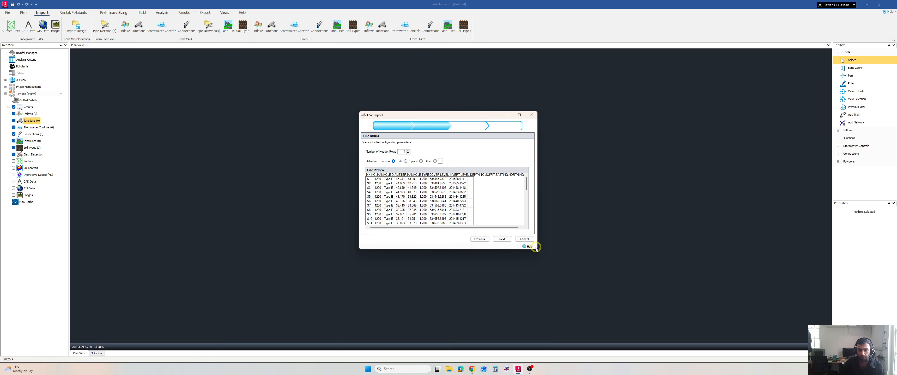
pyautogui.click(502, 240)
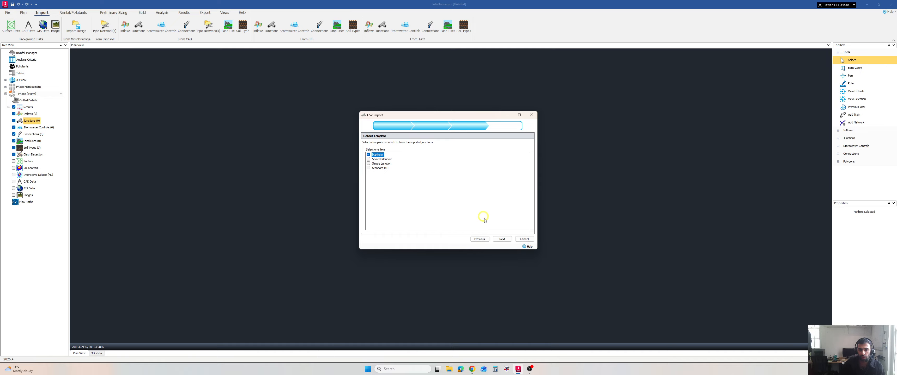
pyautogui.click(502, 240)
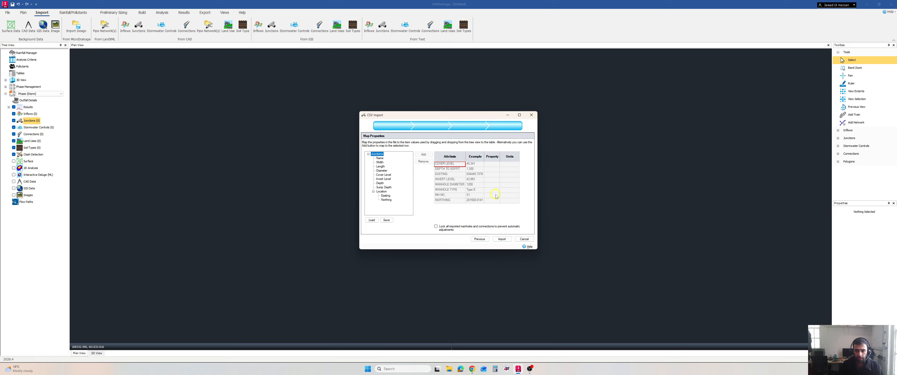
# Map the MH NO attribute to the junction Name property.
pyautogui.click(449, 191)
pyautogui.click(453, 195)
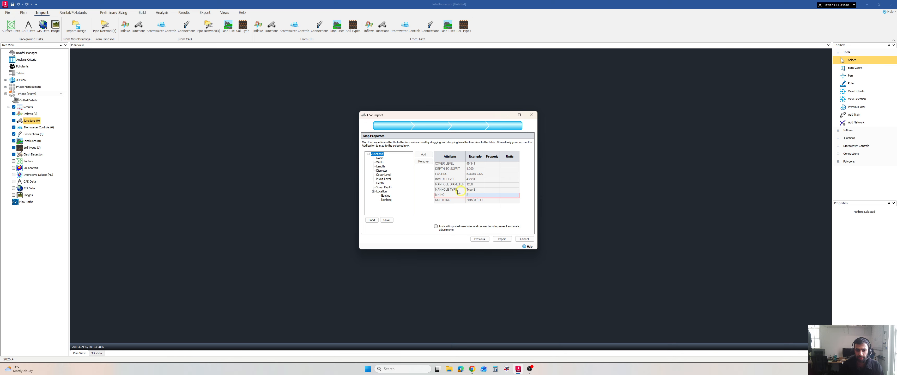
pyautogui.click(381, 159)
pyautogui.moveTo(441, 170); pyautogui.dragTo(486, 196)
# Map the NORTHING and EASTING attributes to the Northing and Easting location properties.
pyautogui.click(449, 201)
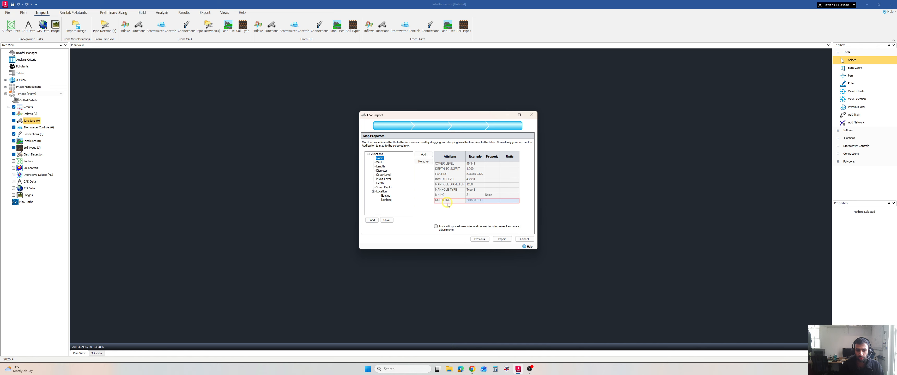
pyautogui.click(386, 200)
pyautogui.click(424, 154)
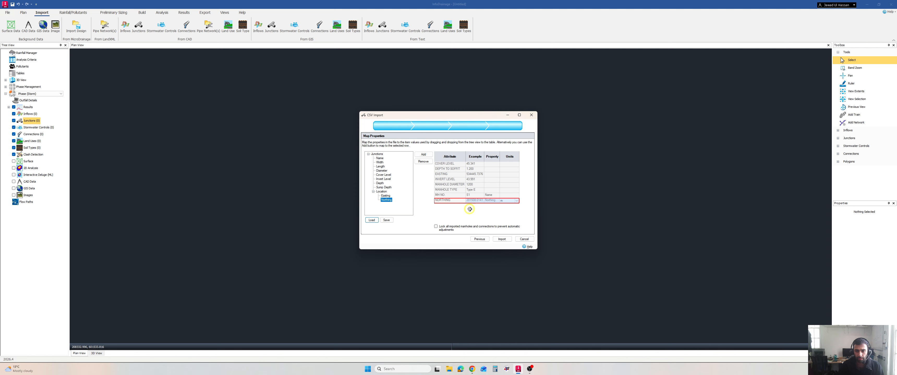
pyautogui.click(453, 176)
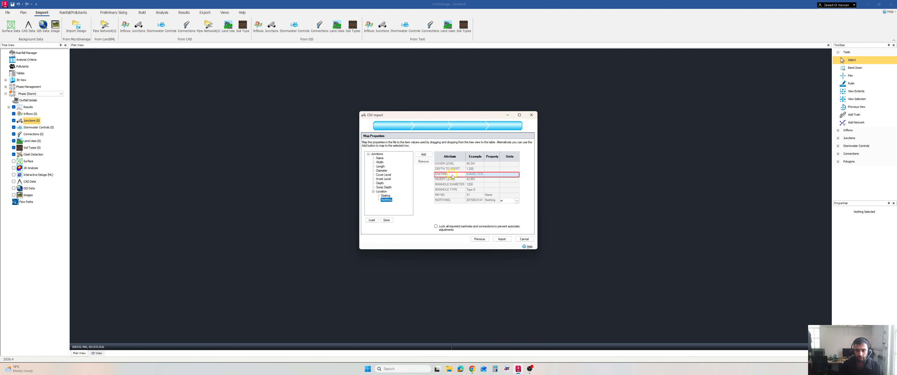
pyautogui.click(386, 196)
pyautogui.click(423, 154)
# Map the MANHOLE DIAMETER attribute to the Diameter property with mm as its unit.
pyautogui.click(445, 196)
pyautogui.click(448, 183)
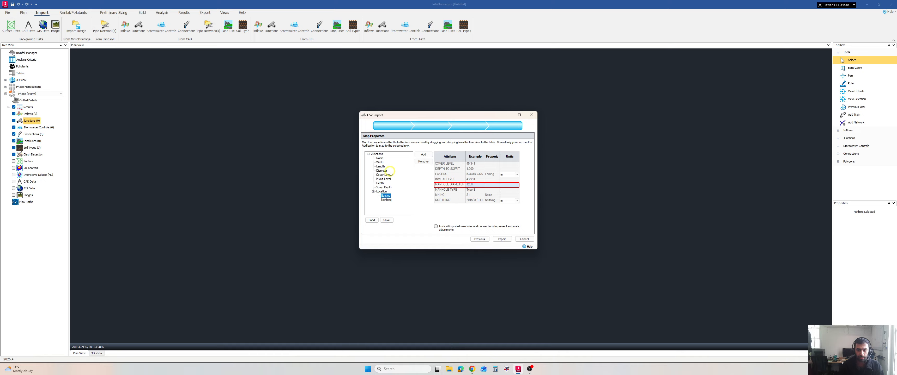
pyautogui.click(381, 170)
pyautogui.click(423, 154)
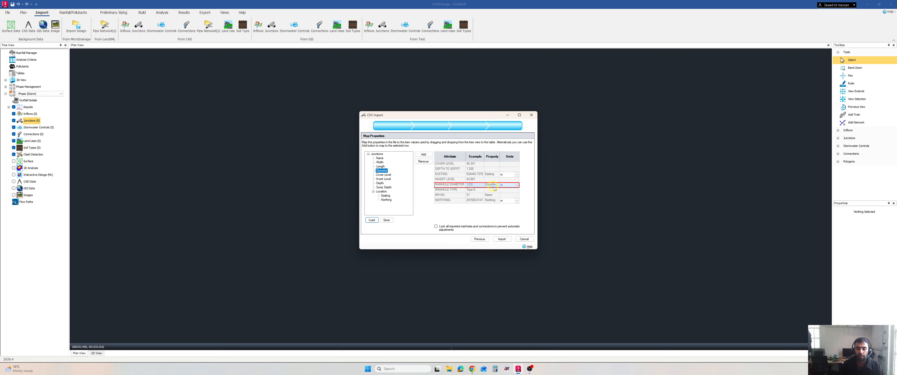
pyautogui.click(517, 185)
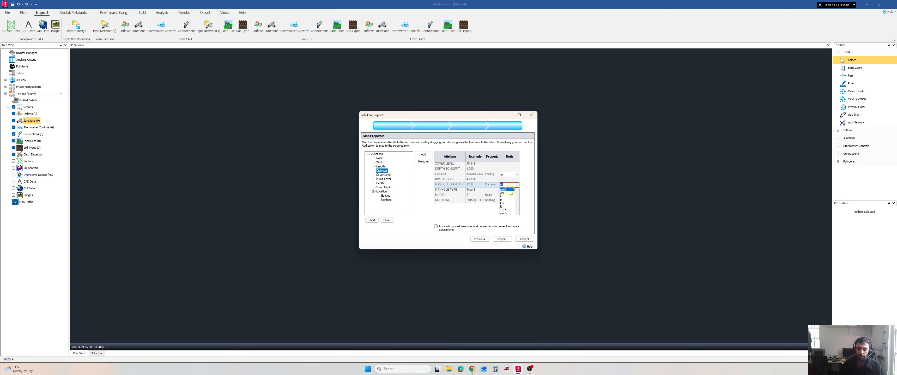
pyautogui.click(504, 188)
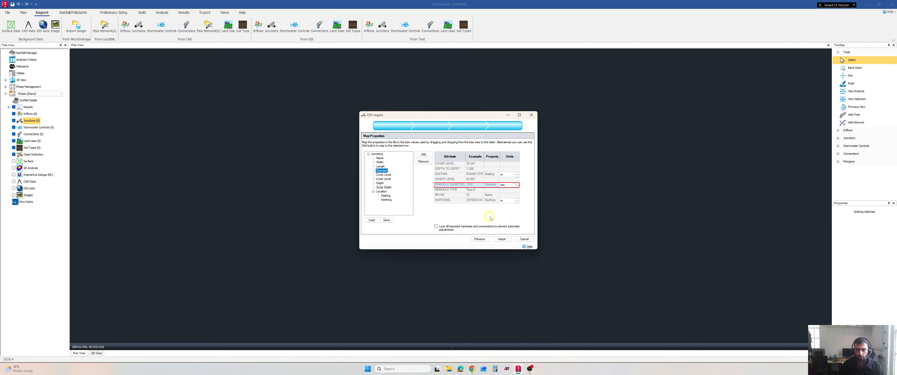
# Import the mapped junctions and fit the plan view to their extents.
pyautogui.click(505, 240)
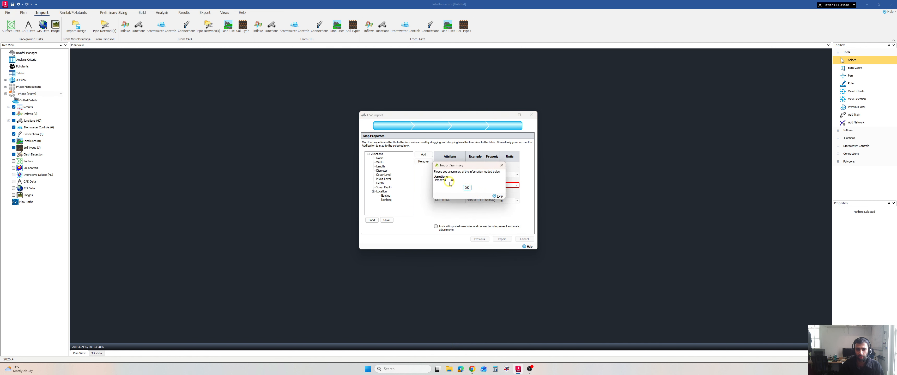
pyautogui.click(467, 187)
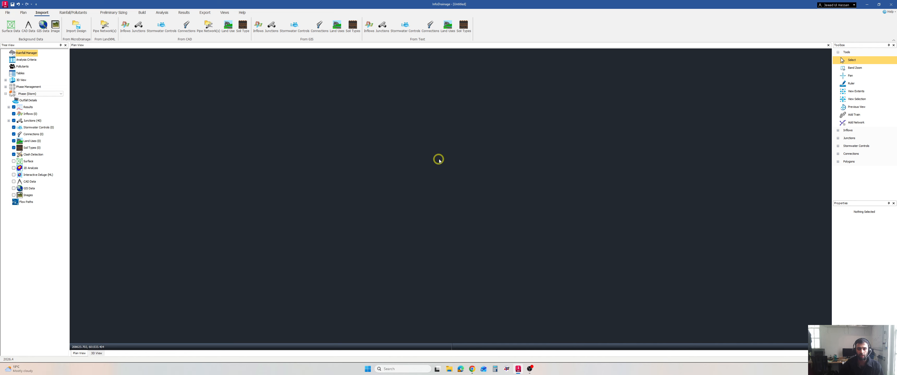
pyautogui.click(853, 93)
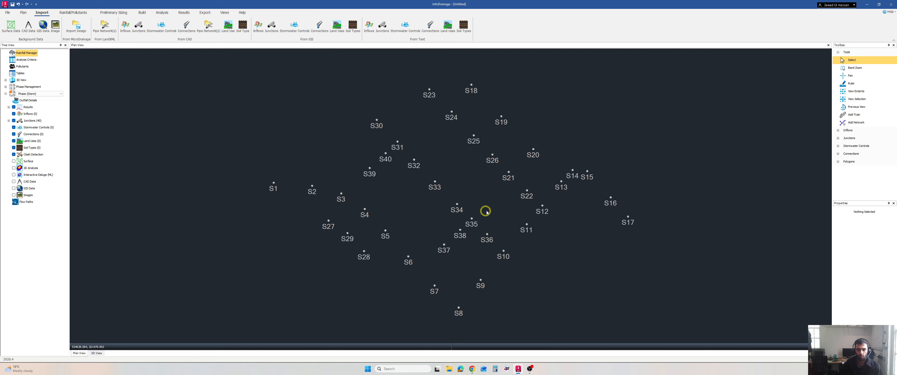
# Select junction S33 and examine its name, coordinates and other imported properties.
pyautogui.click(435, 182)
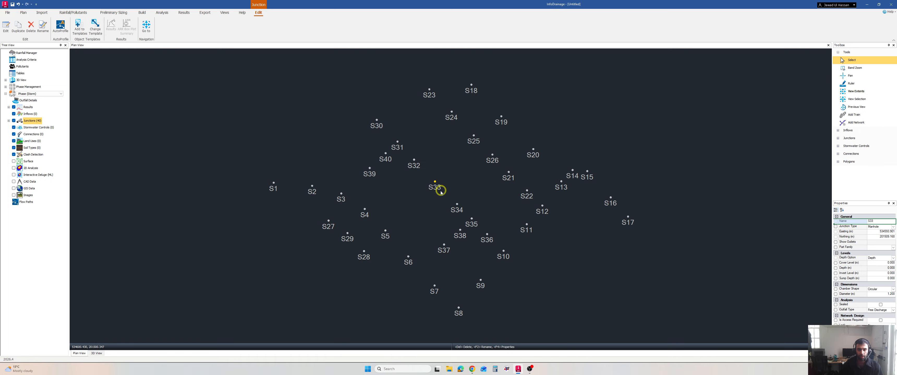
pyautogui.moveTo(763, 181); pyautogui.dragTo(849, 234)
pyautogui.moveTo(836, 221)
pyautogui.mouseDown()
pyautogui.moveTo(859, 234)
pyautogui.moveTo(827, 235)
pyautogui.mouseUp()
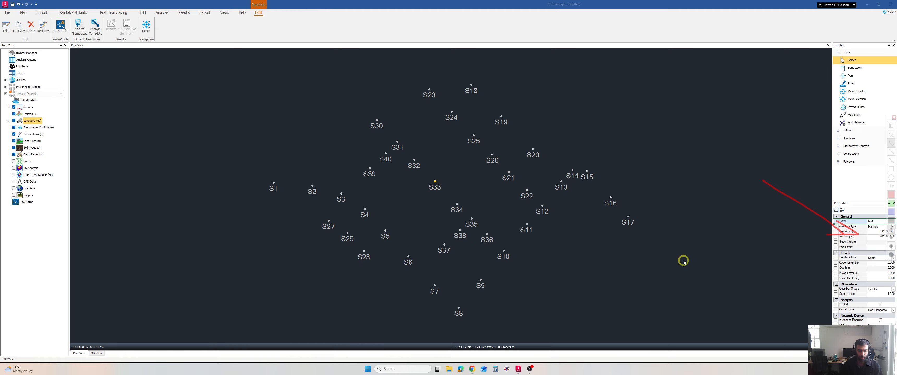
pyautogui.press('Escape')
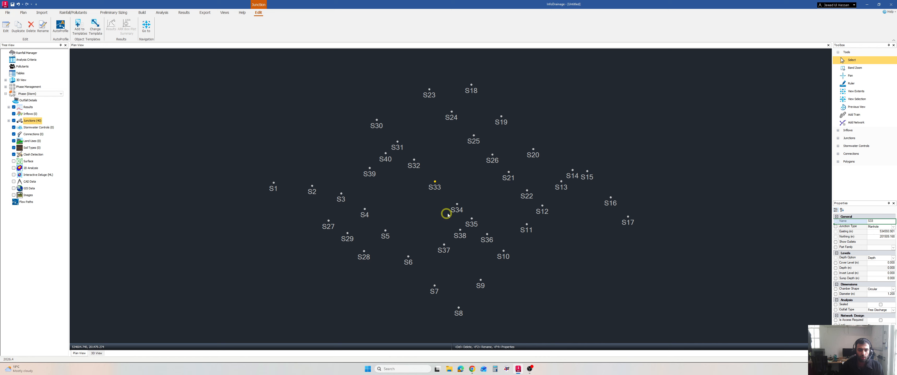
# Switch to the Whiteboard in the browser to review the GIS entry in the import list, and return to InfoDrainage.
pyautogui.click(472, 368)
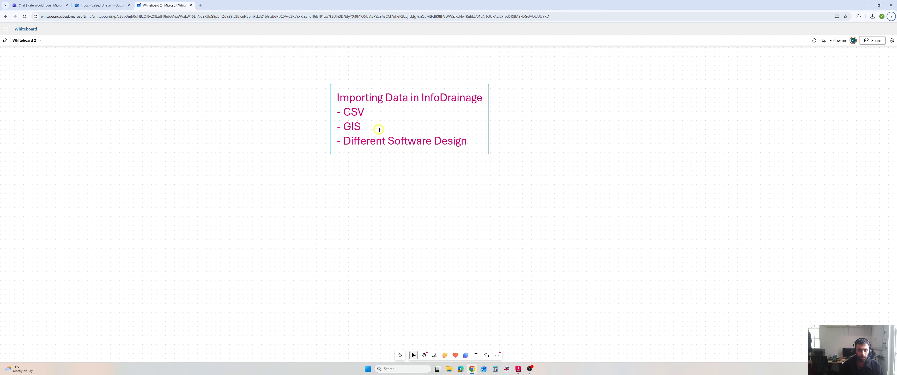
pyautogui.hotkey('ctrl', '2')
pyautogui.moveTo(322, 126)
pyautogui.mouseDown()
pyautogui.moveTo(372, 121)
pyautogui.moveTo(320, 128)
pyautogui.moveTo(320, 120)
pyautogui.mouseUp()
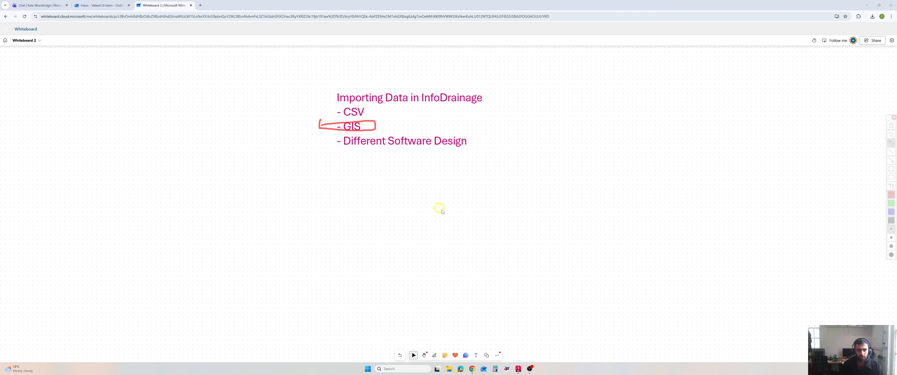
pyautogui.press('Escape')
pyautogui.click(518, 369)
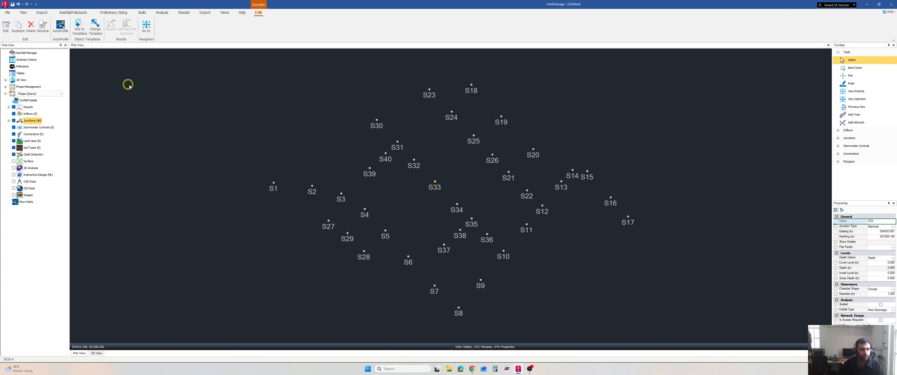
# Create a new empty design, discarding the current one without saving.
pyautogui.click(7, 12)
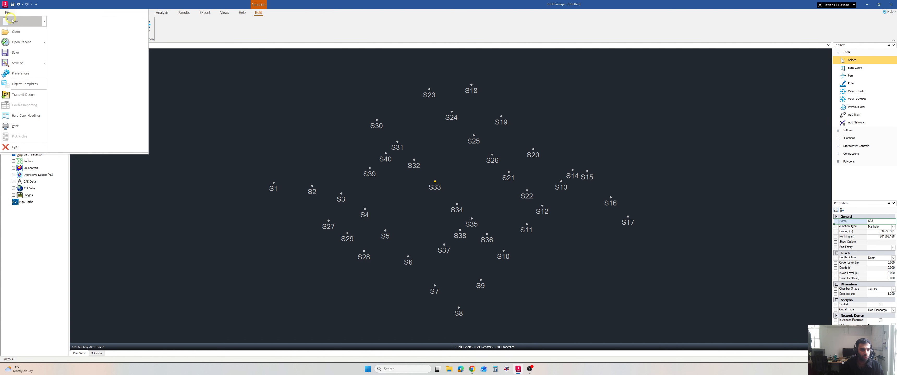
pyautogui.moveTo(10, 20)
pyautogui.click(70, 22)
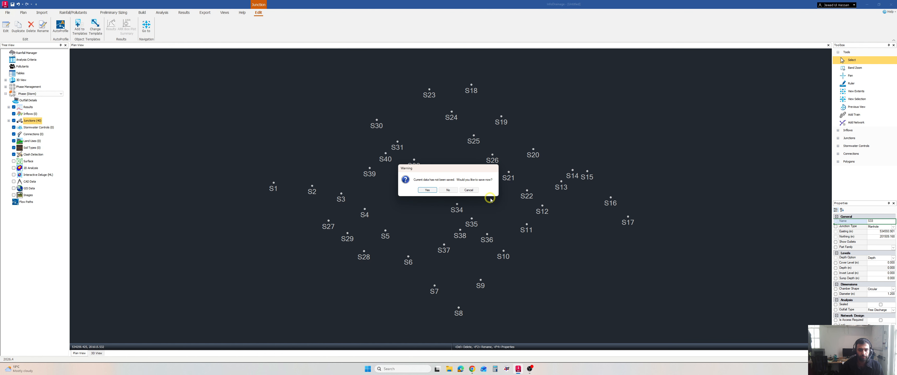
pyautogui.click(448, 190)
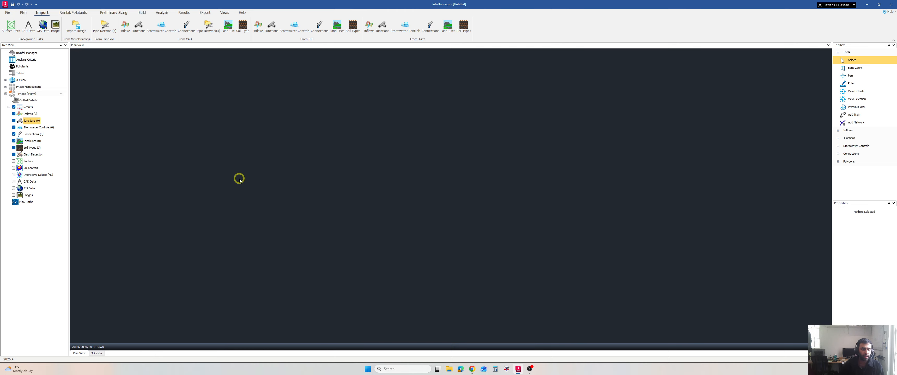
# Start a GIS import for the connections and choose the Pipes_only-line shapefile as its source.
pyautogui.click(33, 135)
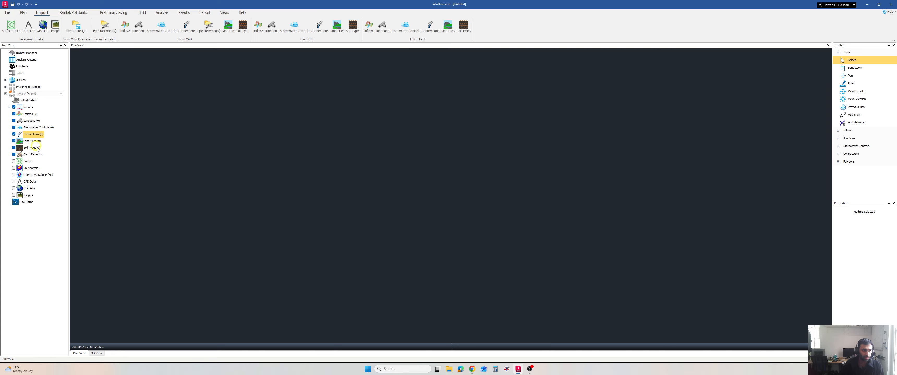
pyautogui.rightClick(33, 135)
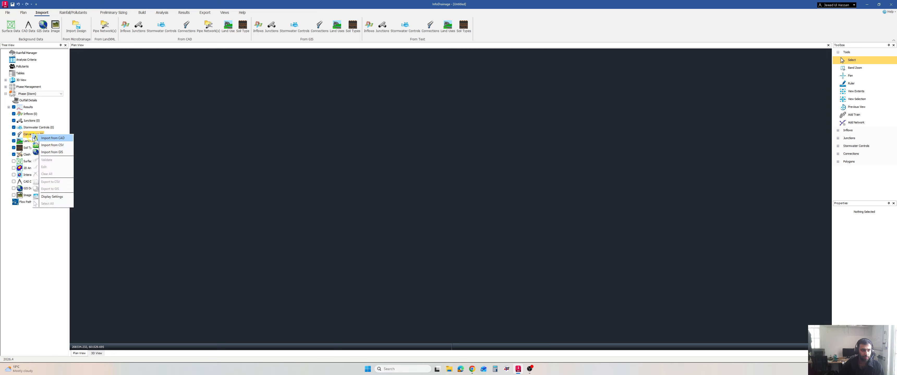
pyautogui.click(63, 154)
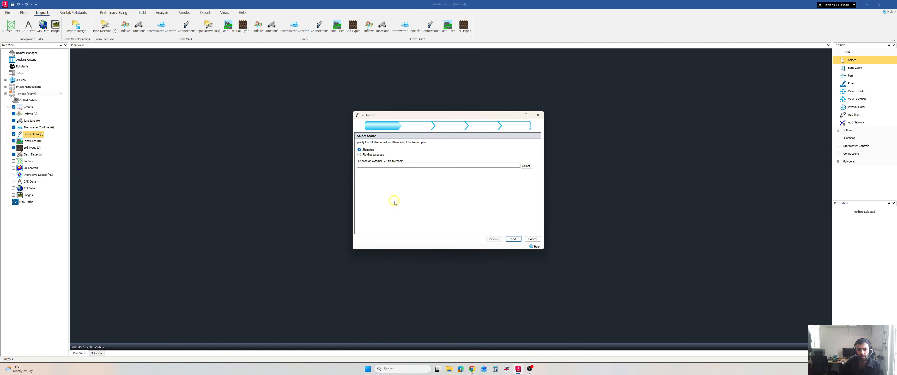
pyautogui.click(526, 166)
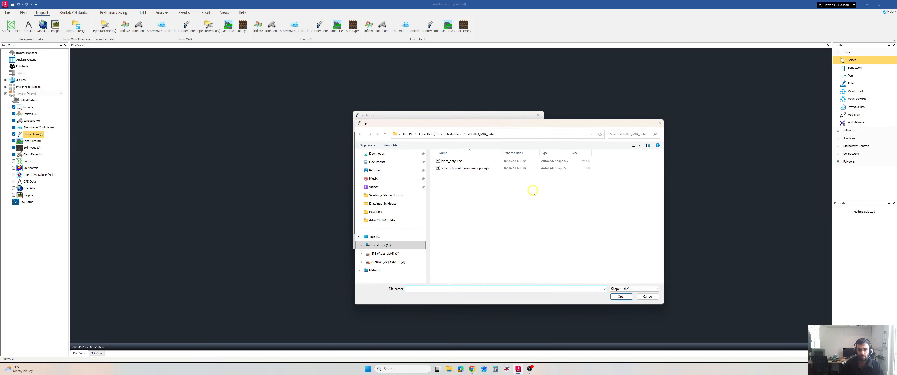
pyautogui.click(485, 161)
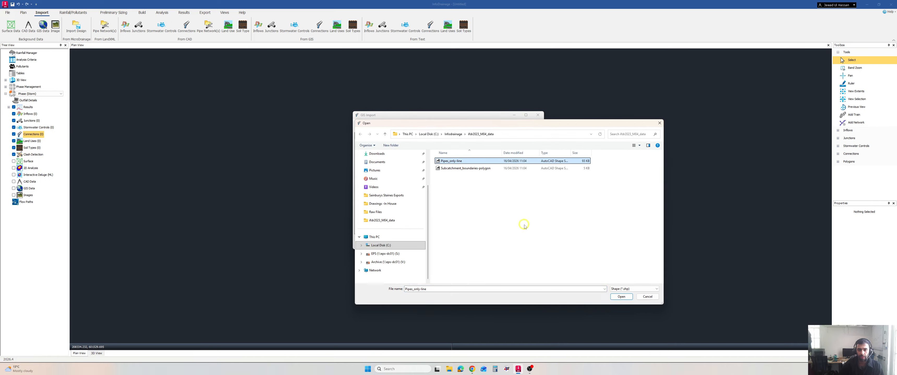
pyautogui.click(622, 296)
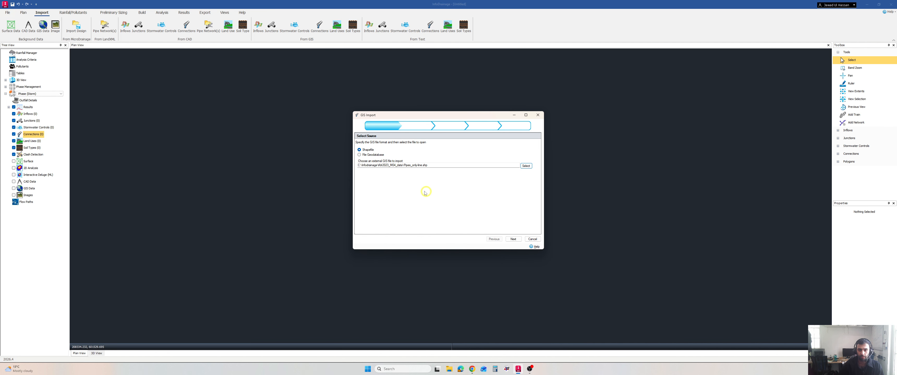
pyautogui.doubleClick(424, 165)
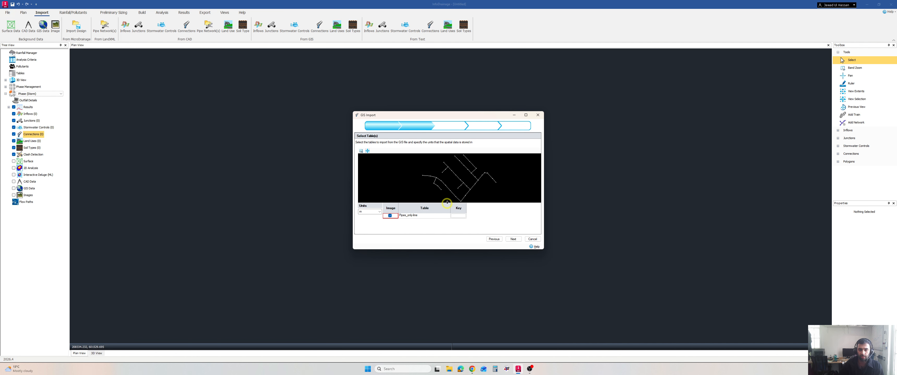
# Accept the Pipes_only-line table in metres, basing the connections on the Pipe template and any new junctions on the Manhole template.
pyautogui.click(513, 239)
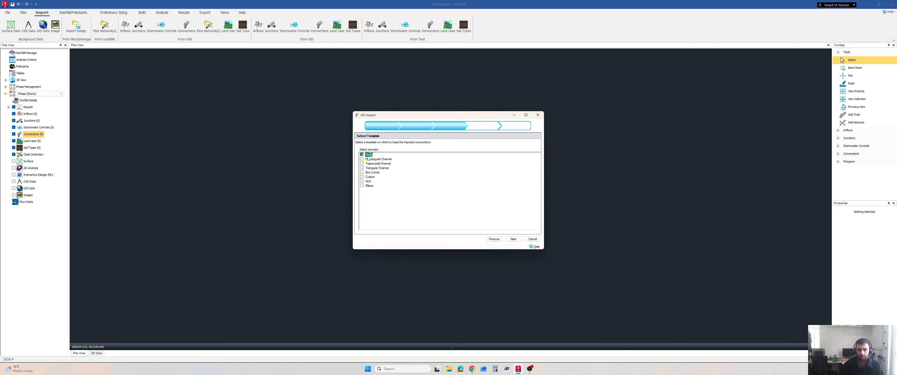
pyautogui.click(513, 239)
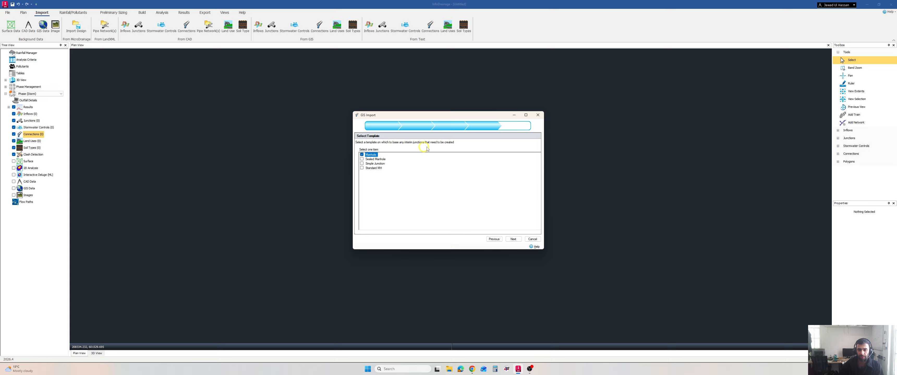
pyautogui.hotkey('ctrl', 'alt', 'g')
pyautogui.moveTo(411, 146); pyautogui.dragTo(453, 142)
pyautogui.press('Escape')
pyautogui.click(369, 155)
pyautogui.click(362, 160)
pyautogui.click(513, 239)
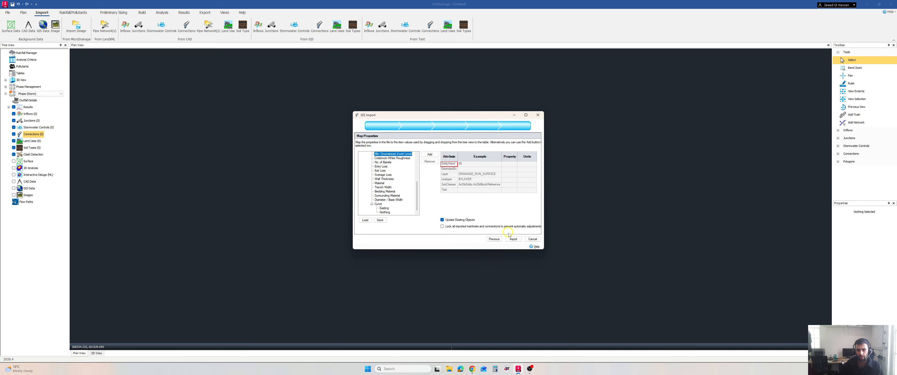
# Import the pipe connections without mapping any attributes, keeping Update Existing Objects on, and inspect the network in plan view.
pyautogui.click(513, 239)
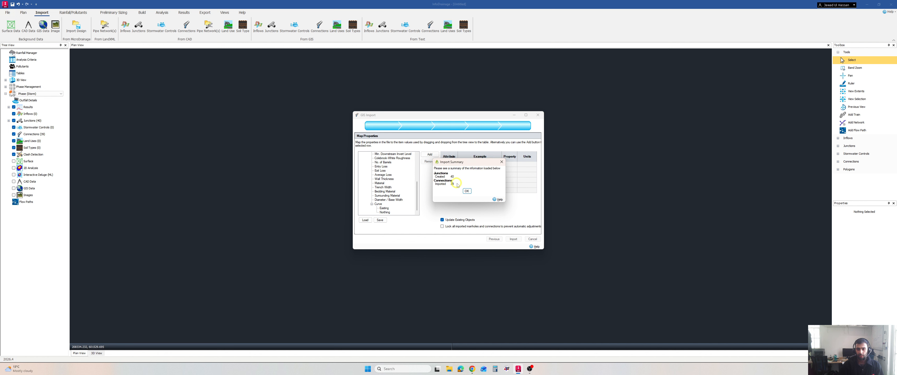
pyautogui.click(467, 191)
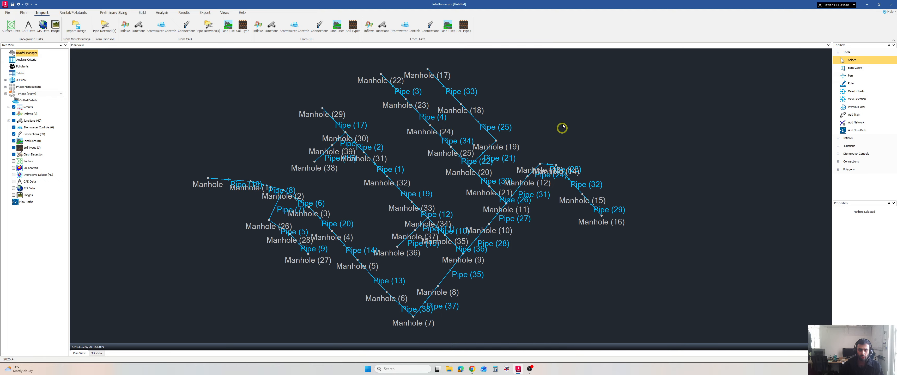
pyautogui.scroll(3, 460, 149)
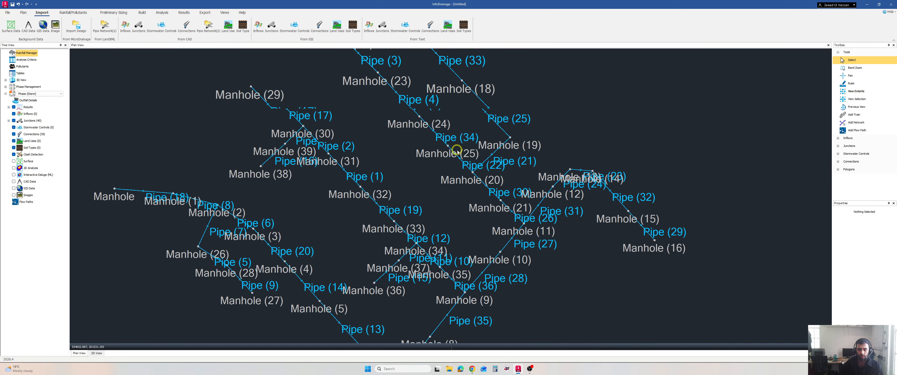
pyautogui.scroll(-3, 451, 150)
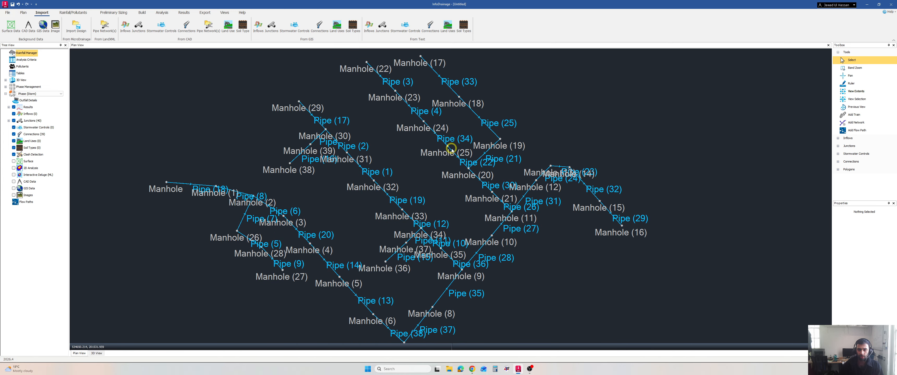
pyautogui.moveTo(455, 143); pyautogui.dragTo(441, 138, button='middle')
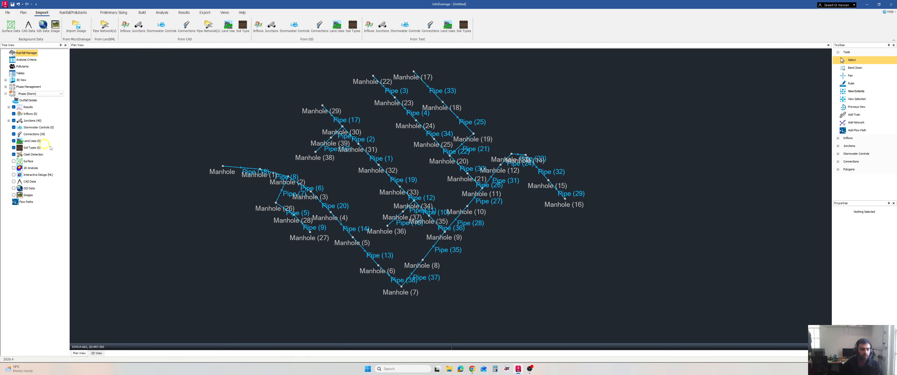
# Start a GIS import for the inflows and choose the Subcatchment_boundaries-polygon shapefile as its source.
pyautogui.click(46, 115)
pyautogui.rightClick(31, 116)
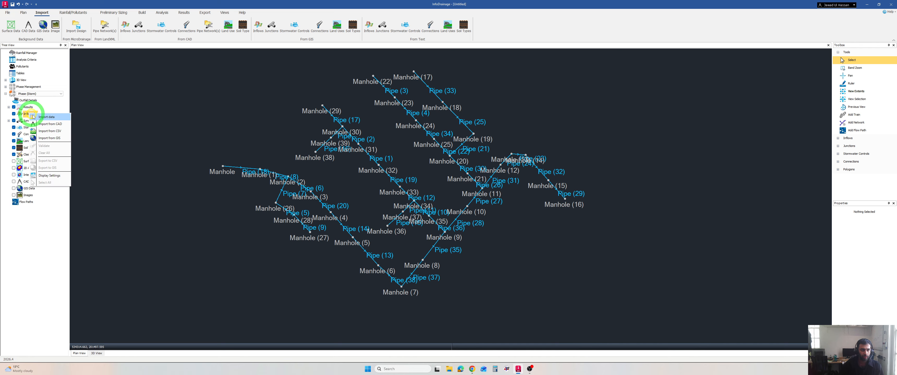
pyautogui.click(55, 138)
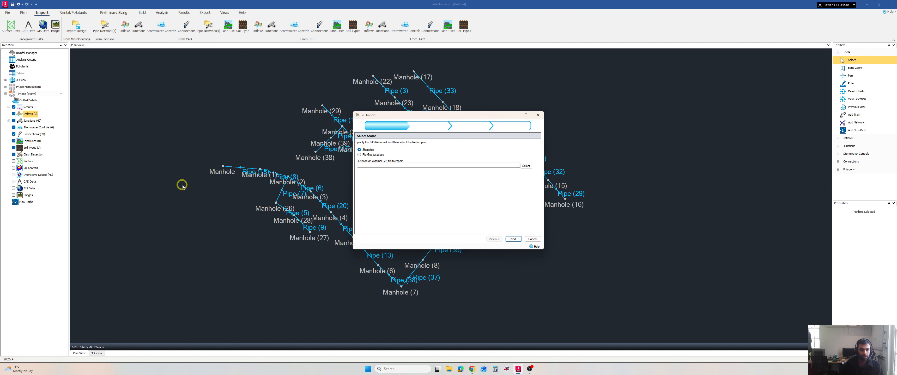
pyautogui.click(528, 167)
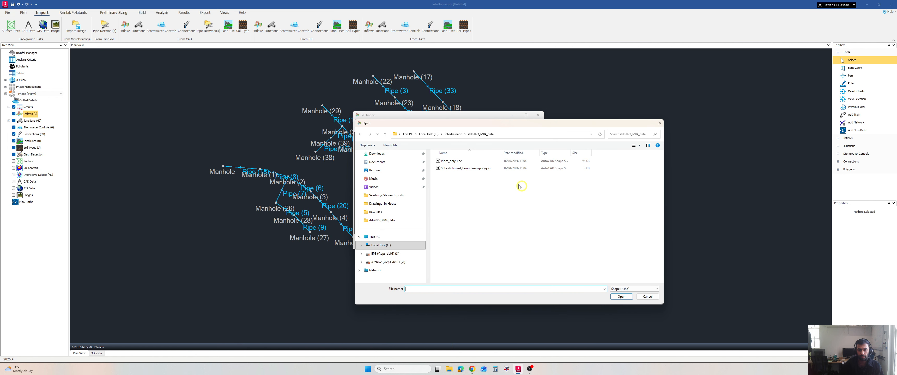
pyautogui.doubleClick(469, 171)
# Import the inflows using the Catchment Area template, without mapping any attributes.
pyautogui.click(514, 241)
pyautogui.click(515, 241)
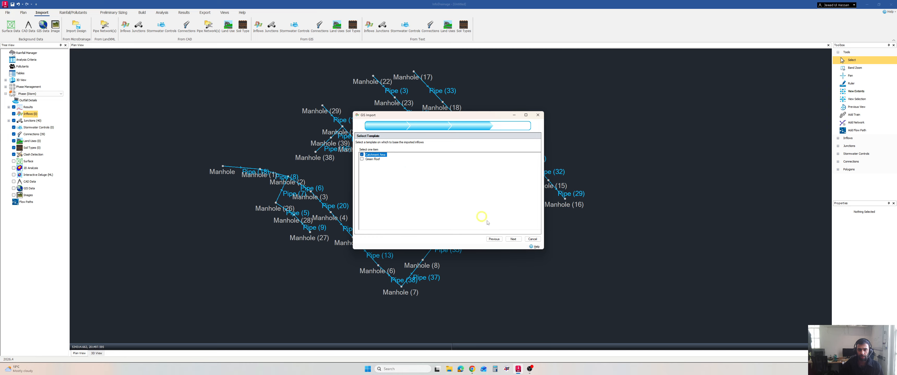
pyautogui.click(515, 241)
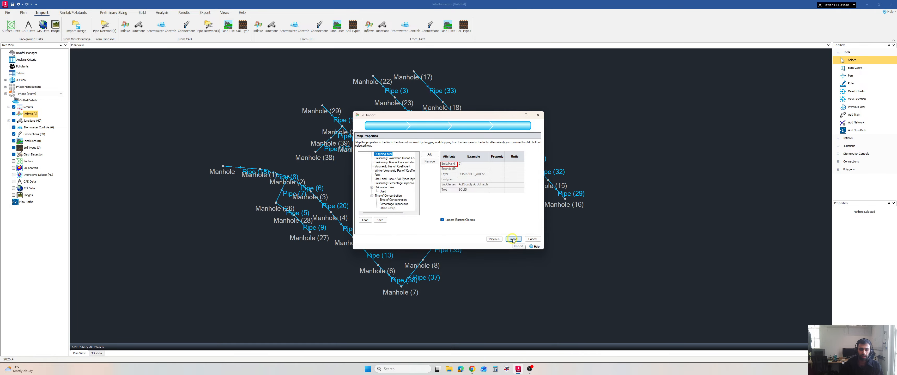
pyautogui.click(513, 239)
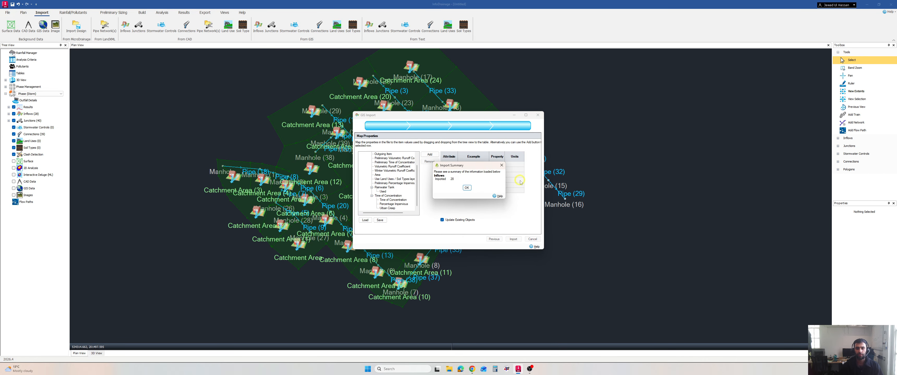
pyautogui.click(467, 188)
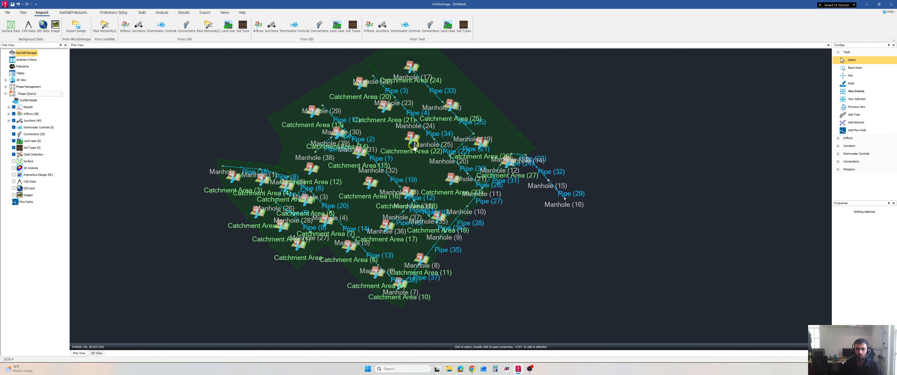
# Reconnect the Catchment Area (22) inflow from Manhole (24) to Manhole (25).
pyautogui.scroll(4, 415, 146)
pyautogui.scroll(4, 422, 133)
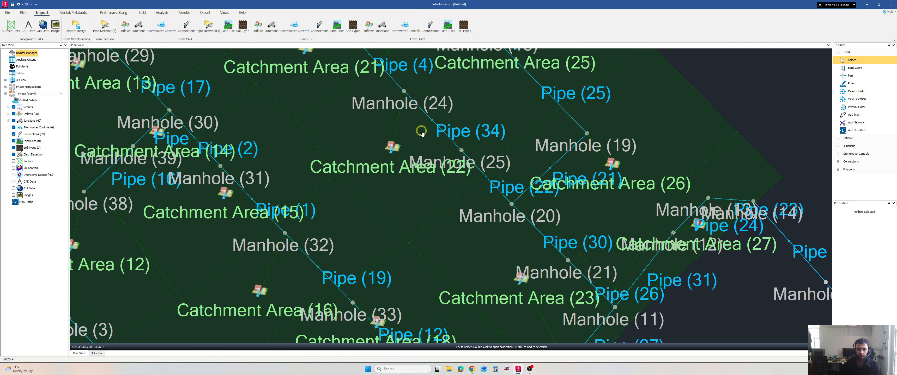
pyautogui.scroll(1, 440, 150)
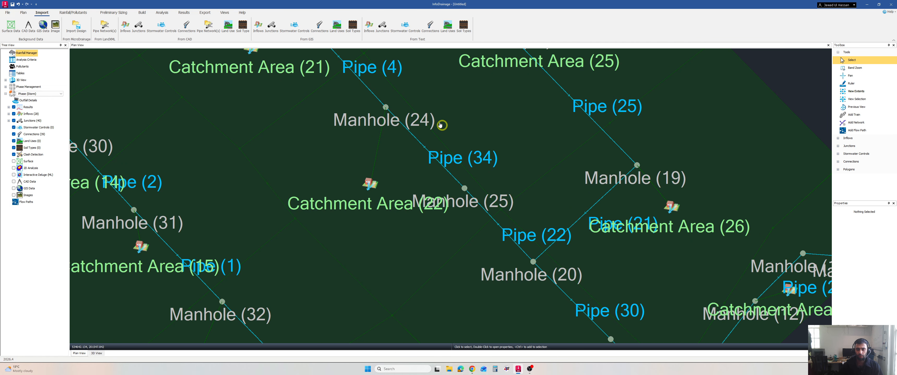
pyautogui.click(379, 139)
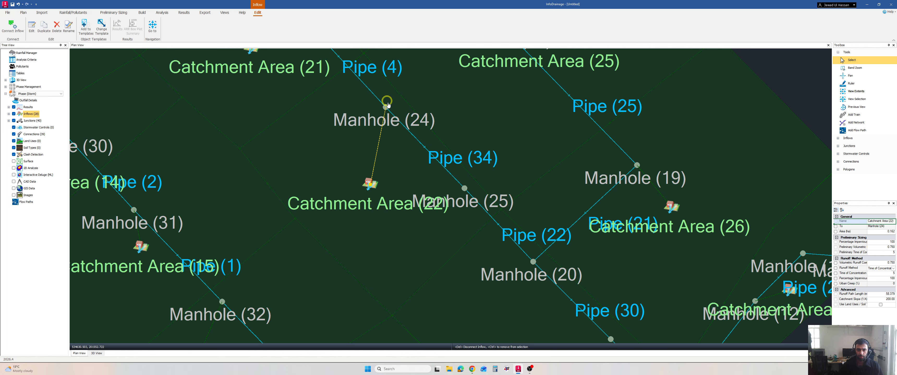
pyautogui.rightClick(379, 143)
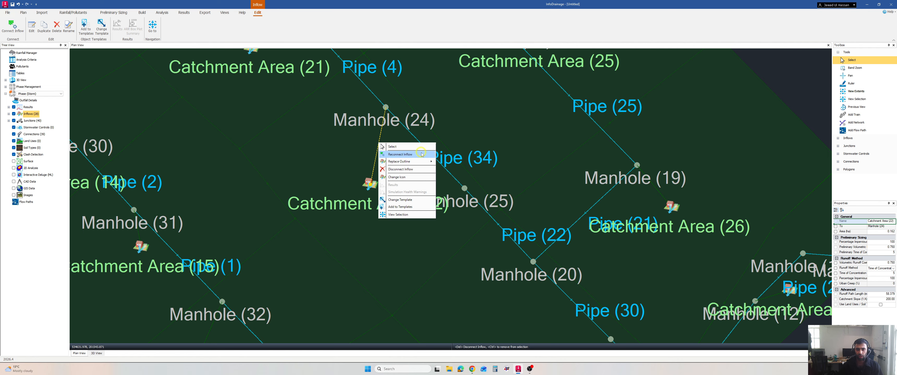
pyautogui.click(422, 154)
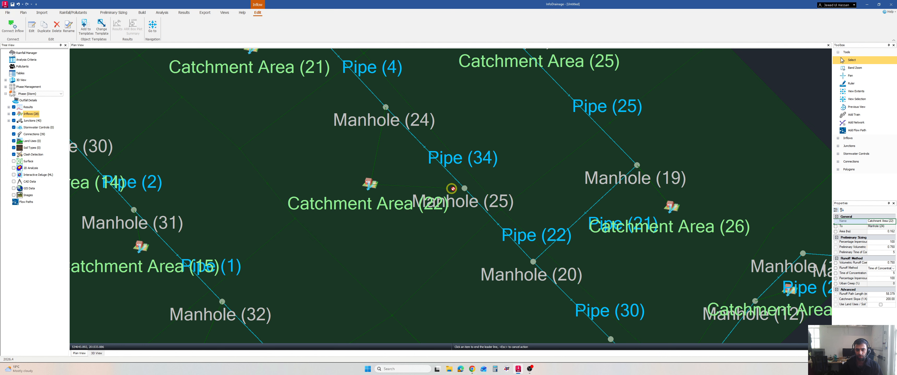
pyautogui.click(464, 188)
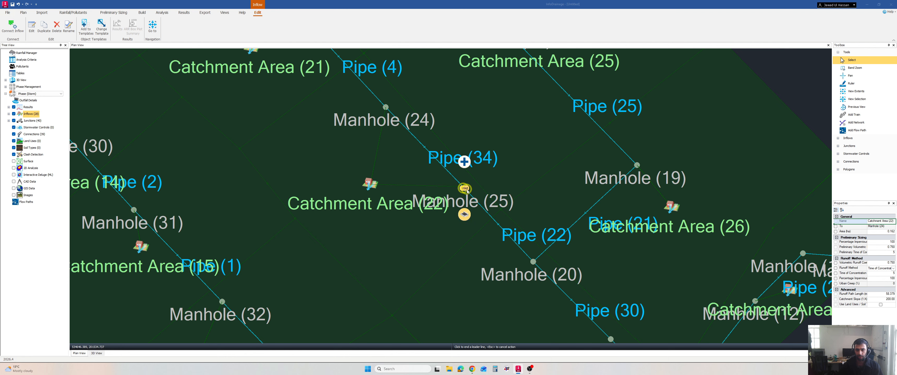
pyautogui.click(466, 190)
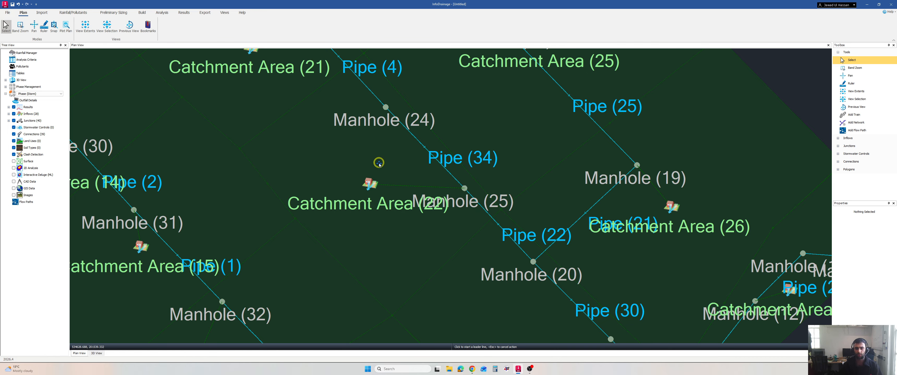
# Review the imported catchment areas, manholes and pipes across the whole plan view.
pyautogui.scroll(-3, 453, 225)
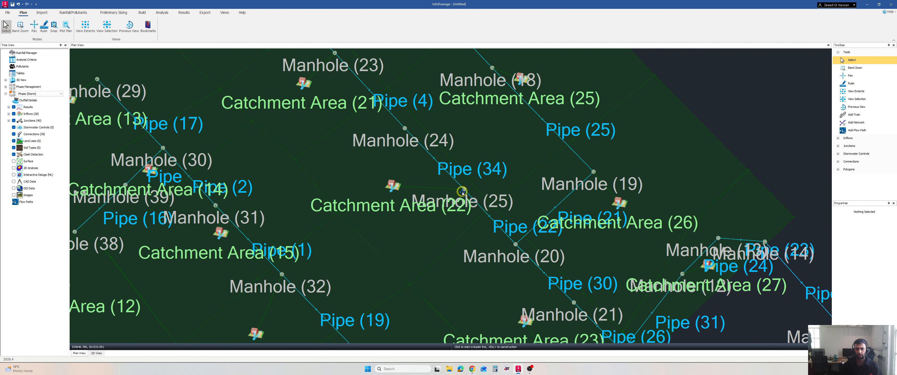
pyautogui.scroll(1, 448, 239)
pyautogui.moveTo(460, 264); pyautogui.dragTo(472, 210, button='middle')
pyautogui.scroll(-4, 470, 206)
pyautogui.moveTo(490, 242); pyautogui.dragTo(534, 160, button='middle')
pyautogui.scroll(-6, 535, 160)
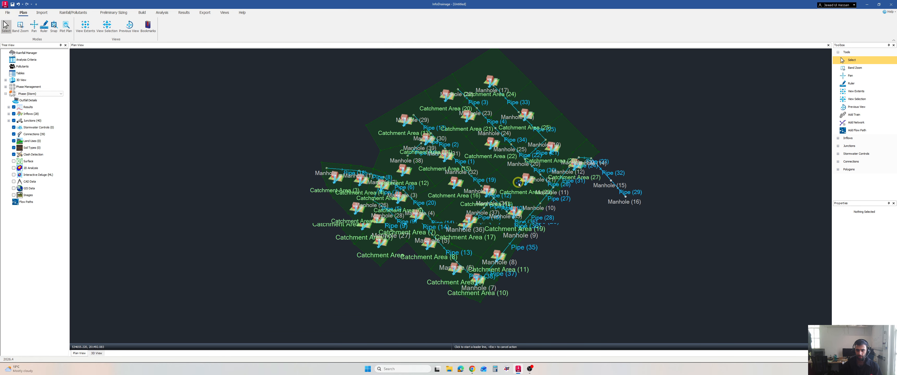
pyautogui.moveTo(546, 127); pyautogui.dragTo(507, 141, button='middle')
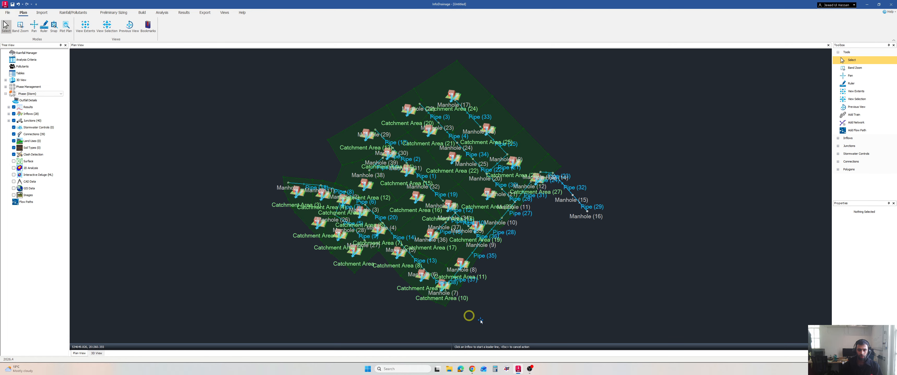
# Switch to the Whiteboard in the browser, underline the Different Software Design entry and handwrite MicroDrainage beneath it.
pyautogui.click(475, 370)
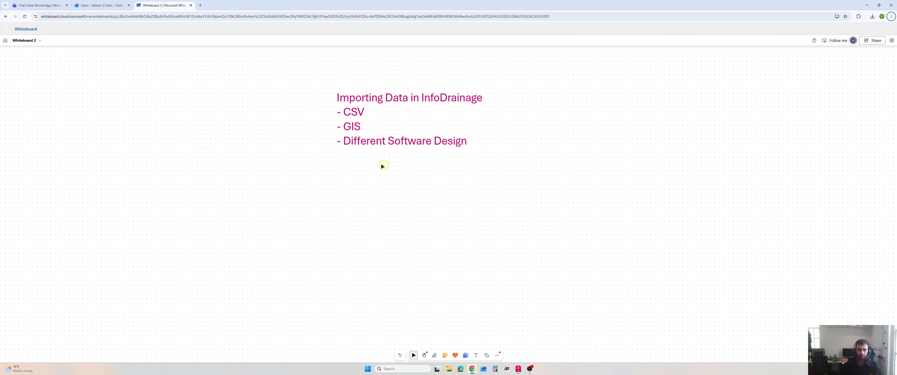
pyautogui.hotkey('ctrl', 'alt', 'g')
pyautogui.moveTo(347, 153); pyautogui.dragTo(441, 151)
pyautogui.moveTo(453, 188)
pyautogui.mouseDown()
pyautogui.moveTo(452, 173)
pyautogui.moveTo(476, 182)
pyautogui.moveTo(565, 162)
pyautogui.moveTo(604, 195)
pyautogui.moveTo(611, 161)
pyautogui.mouseUp()
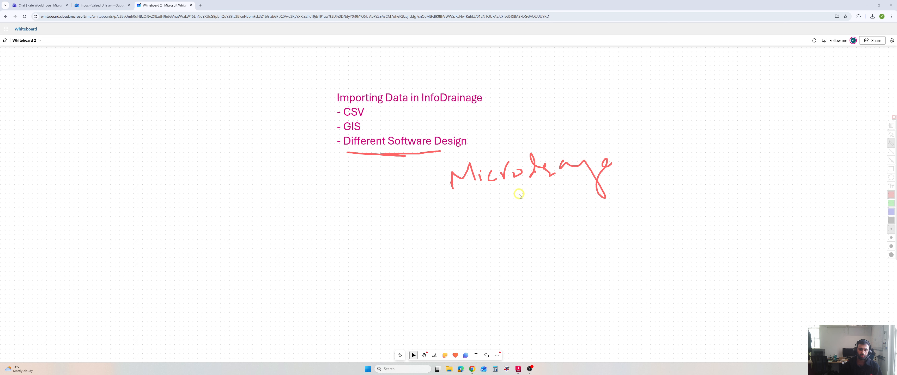
pyautogui.moveTo(521, 219); pyautogui.dragTo(566, 197)
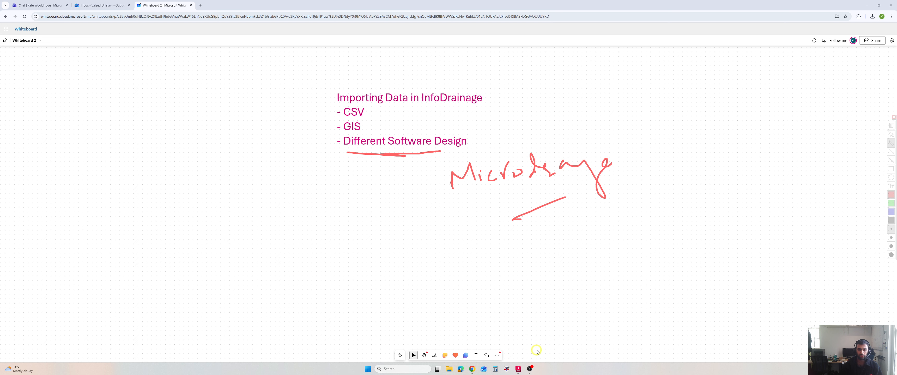
# Switch to InfoDrainage and start a new blank project without saving the current data.
pyautogui.click(518, 369)
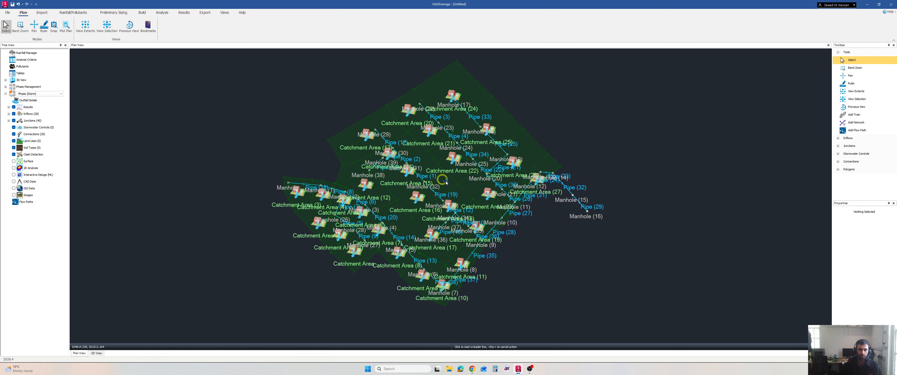
pyautogui.click(8, 13)
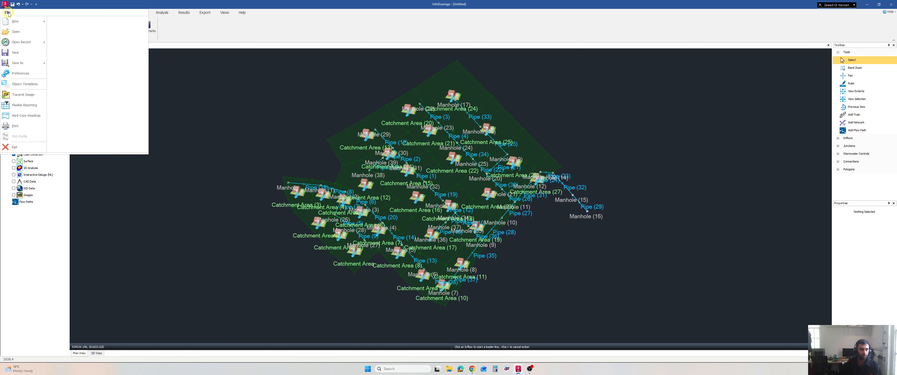
pyautogui.click(15, 21)
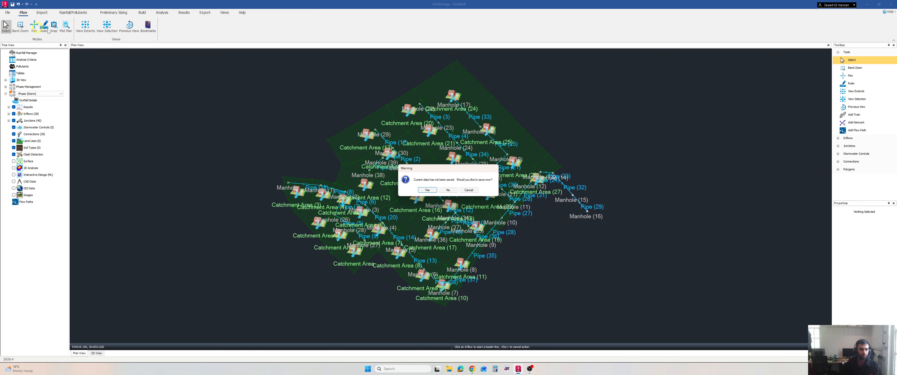
pyautogui.click(454, 194)
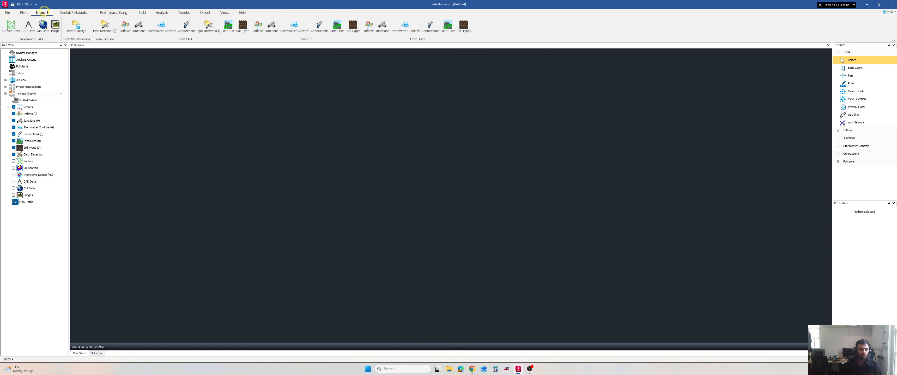
# Start the MicroDrainage design import and save the blank project on the Desktop as MicroDesign.
pyautogui.press('super+plus')
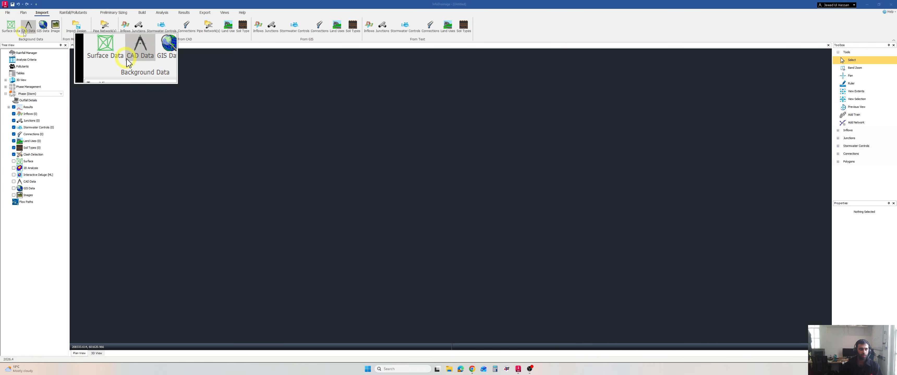
pyautogui.click(75, 31)
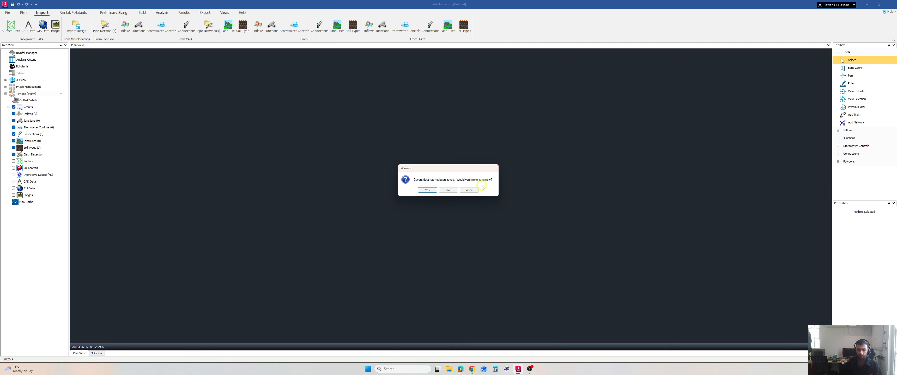
pyautogui.click(428, 191)
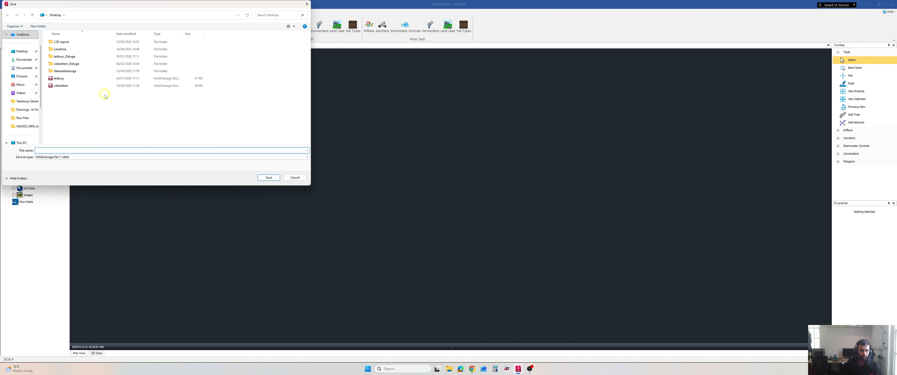
pyautogui.click(22, 51)
pyautogui.click(109, 150)
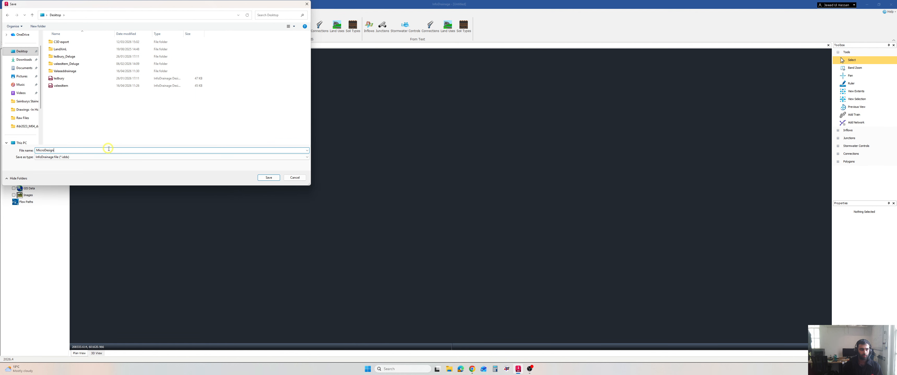
pyautogui.press('Return')
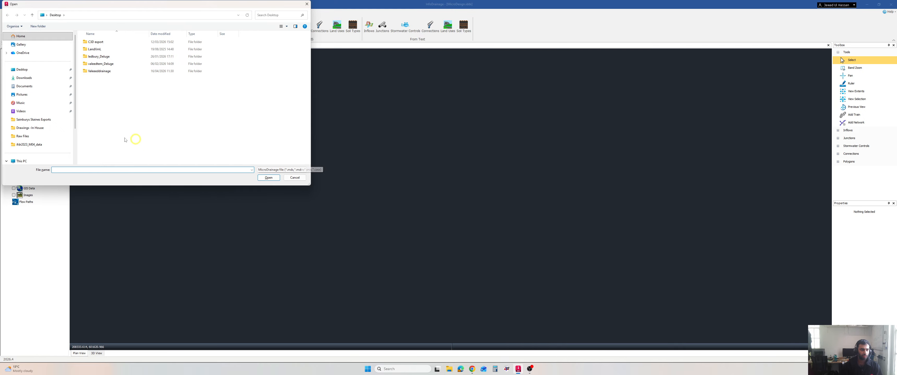
# Import the MicroDrainage file "Full digitised model" and save the imported design over the existing MicroDesign file.
pyautogui.scroll(-2, 39, 133)
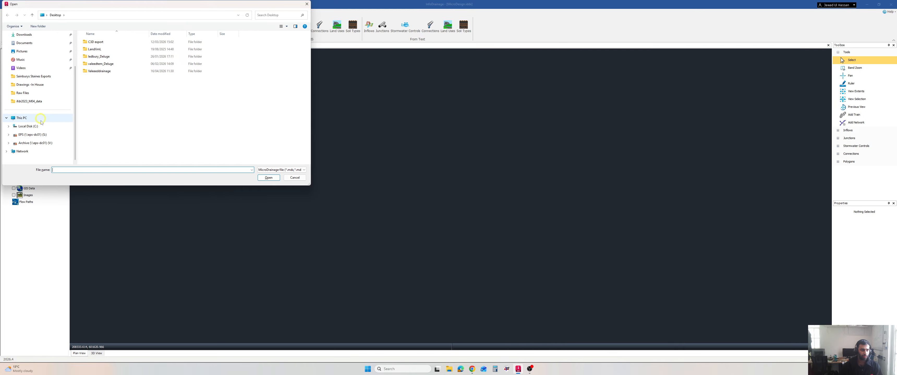
pyautogui.click(269, 178)
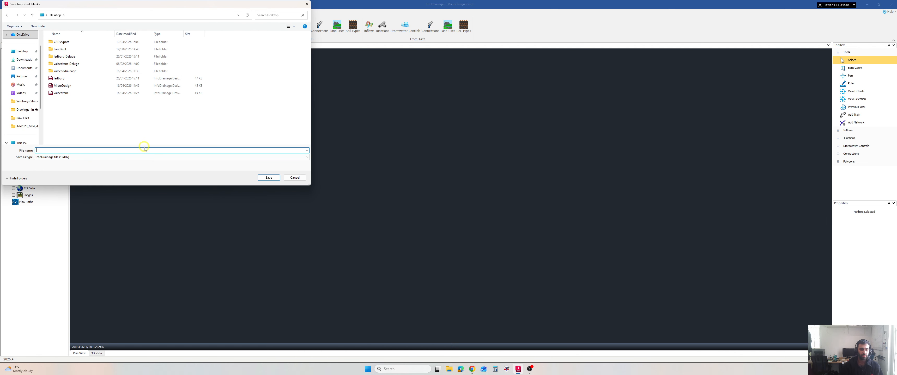
pyautogui.click(80, 86)
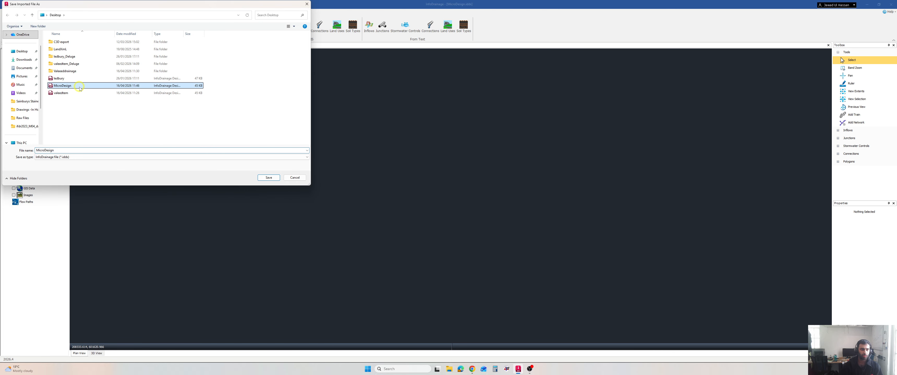
pyautogui.click(269, 177)
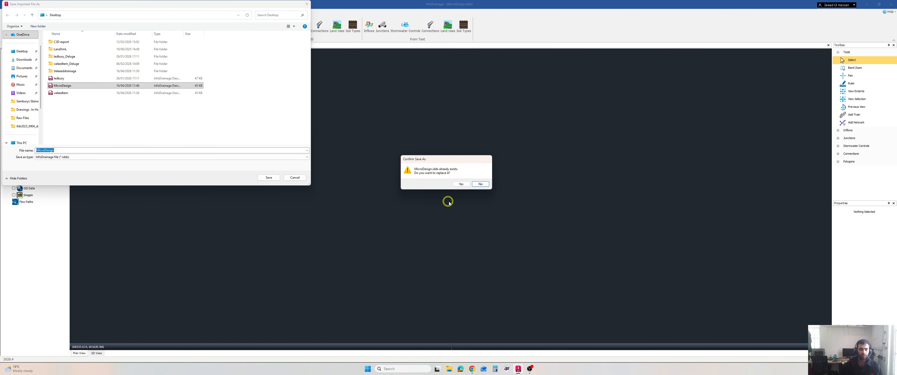
pyautogui.click(458, 183)
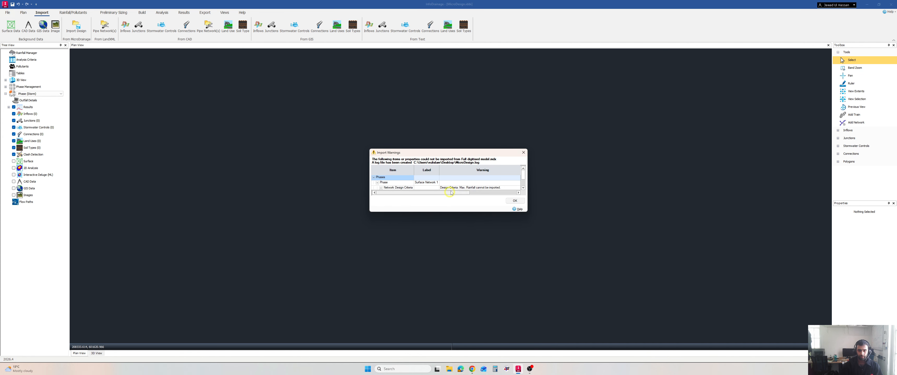
# Read through the import warnings and accept them to load the design.
pyautogui.scroll(-1, 477, 183)
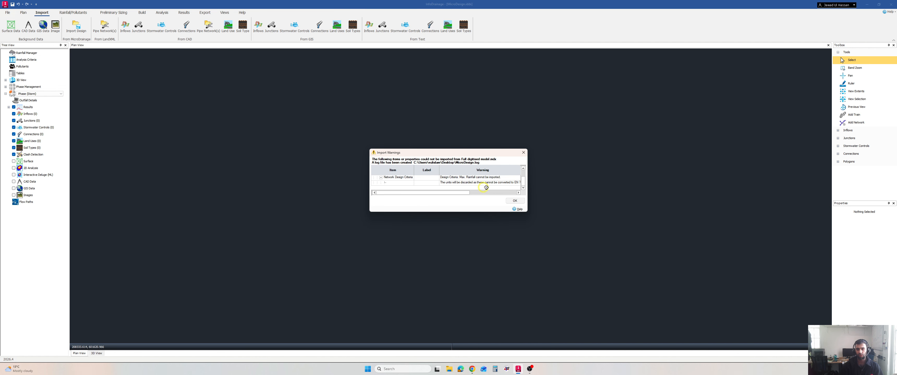
pyautogui.scroll(1, 501, 189)
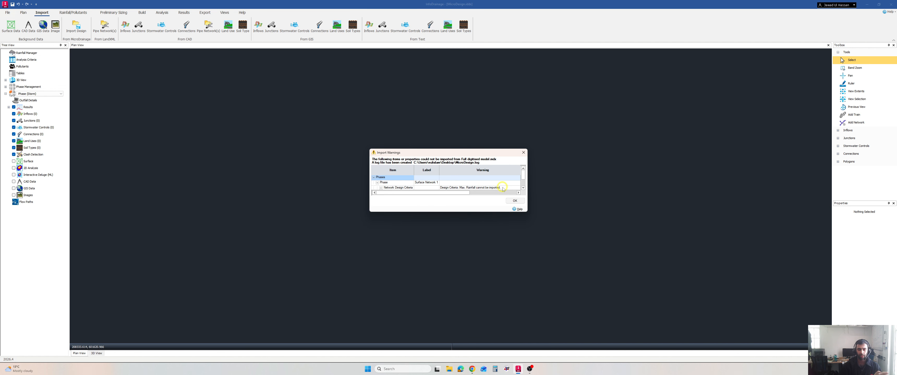
pyautogui.click(515, 201)
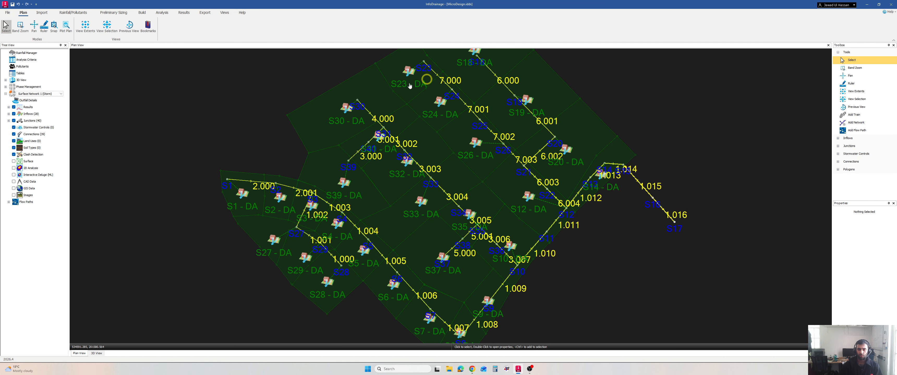
# Examine the imported pipe network, manholes and catchment areas in the plan view.
pyautogui.scroll(-3, 310, 140)
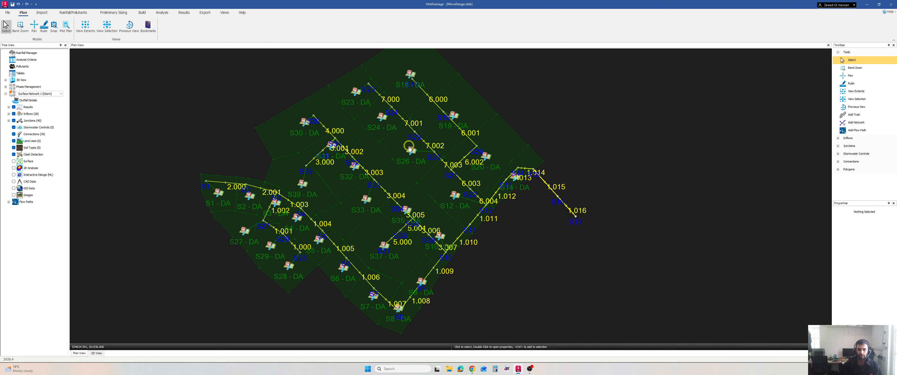
pyautogui.moveTo(410, 148); pyautogui.dragTo(397, 144, button='middle')
pyautogui.moveTo(407, 171); pyautogui.dragTo(453, 182, button='middle')
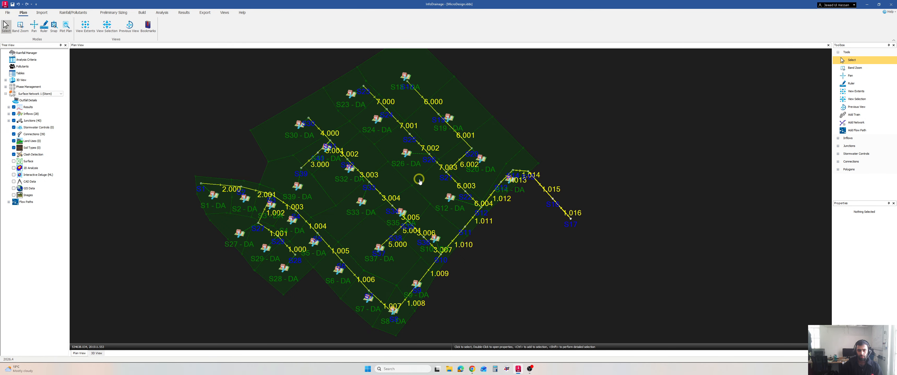
pyautogui.scroll(3, 422, 180)
pyautogui.scroll(-3, 430, 181)
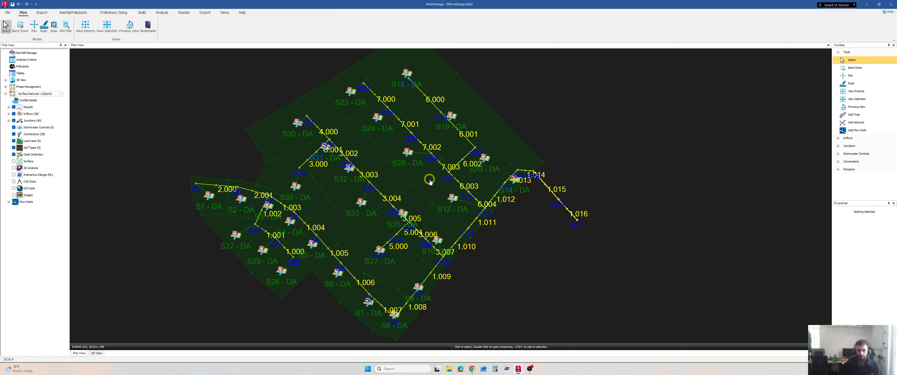
pyautogui.scroll(-2, 430, 181)
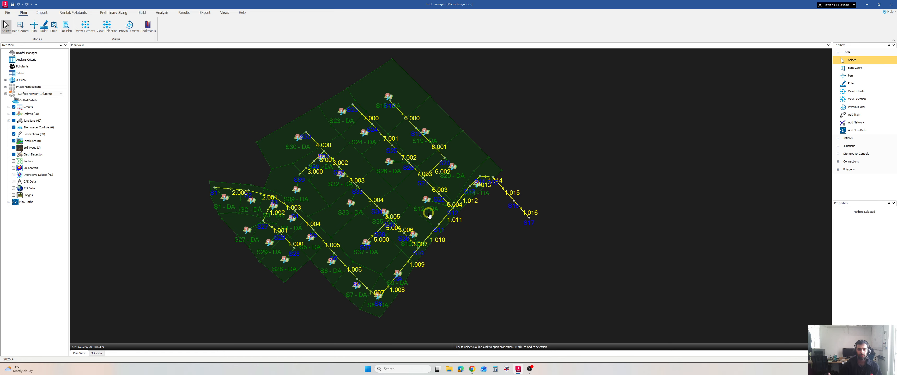
# Open the data tables for Surface Network 1 and show the inflows table.
pyautogui.click(162, 13)
pyautogui.click(184, 12)
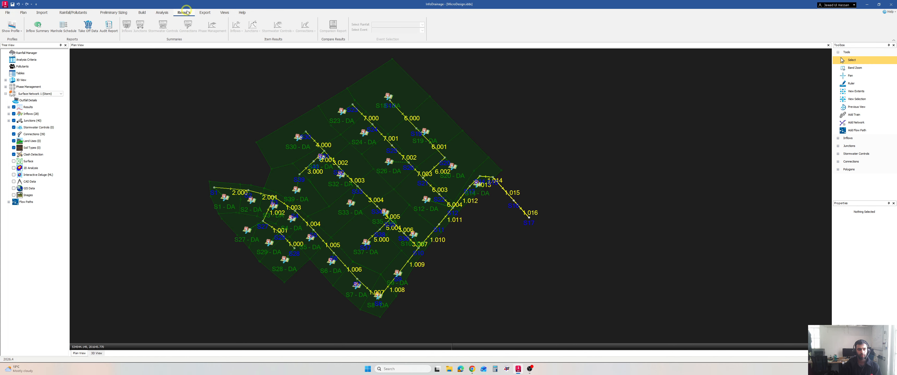
pyautogui.click(142, 13)
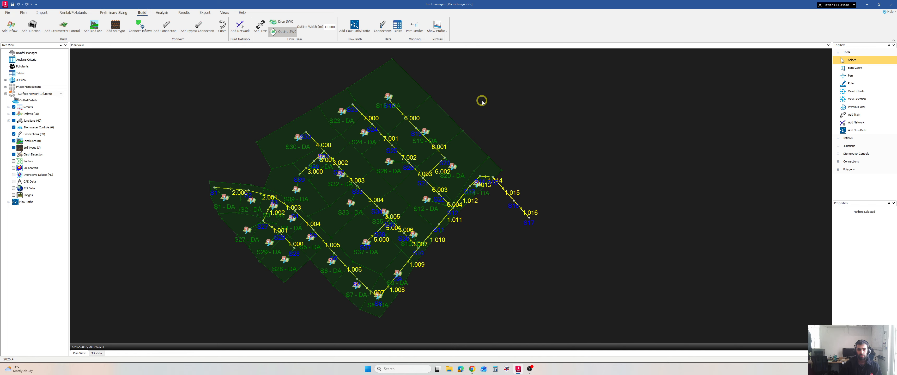
pyautogui.click(397, 26)
pyautogui.click(406, 124)
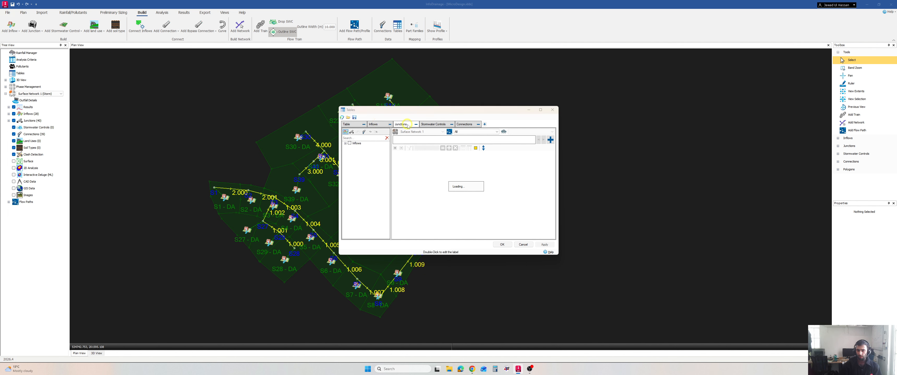
pyautogui.click(375, 124)
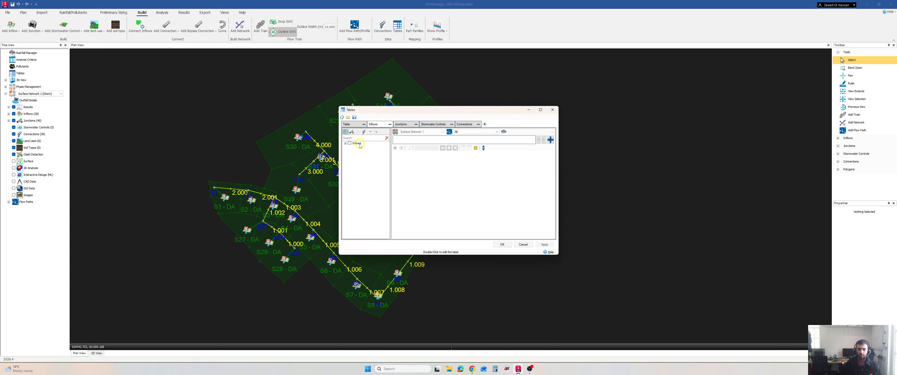
# Limit the catchment area table to the Preliminary Percentage Impervious and Percentage Impervious columns.
pyautogui.click(345, 144)
pyautogui.click(349, 143)
pyautogui.click(350, 147)
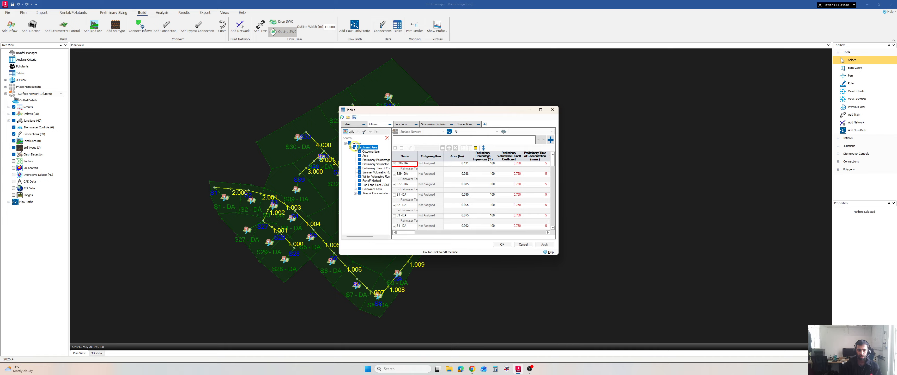
pyautogui.click(355, 147)
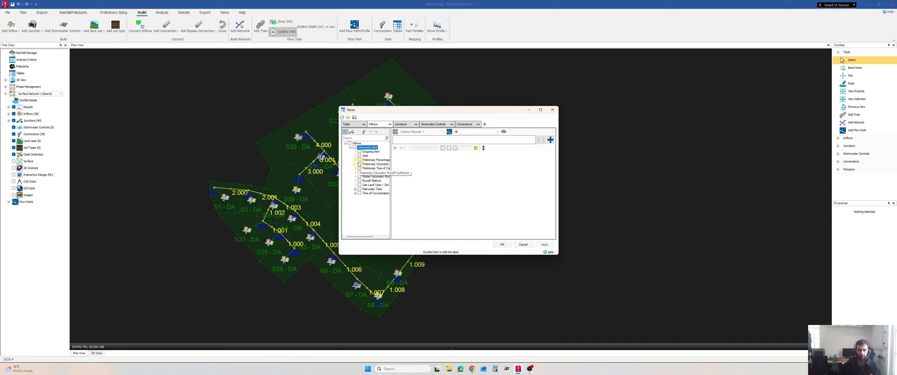
pyautogui.moveTo(391, 161); pyautogui.dragTo(408, 162)
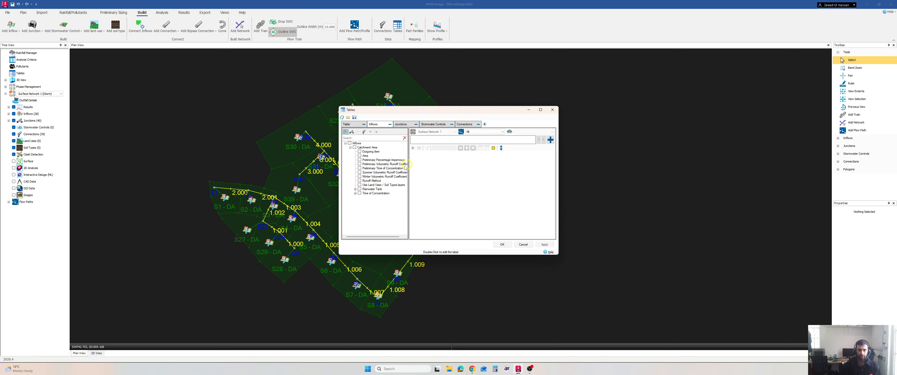
pyautogui.click(359, 160)
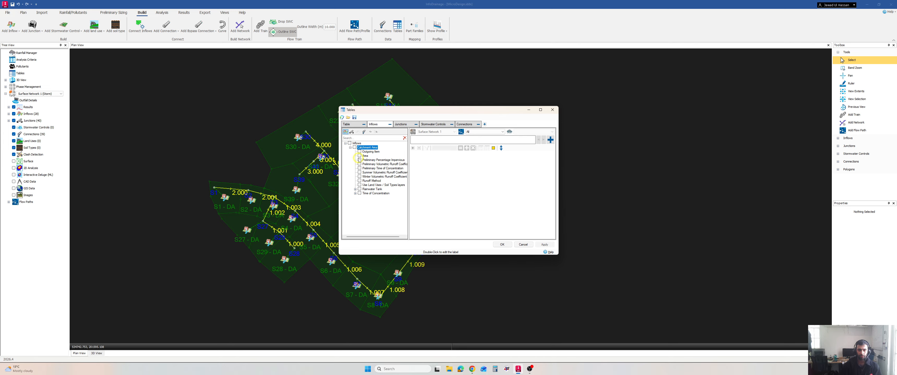
pyautogui.click(355, 194)
pyautogui.click(364, 202)
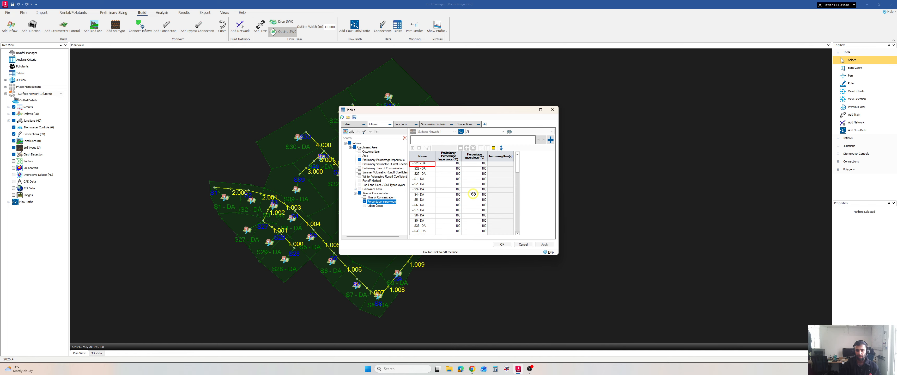
# Set both the Preliminary Percentage Impervious and the Percentage Impervious of all catchment areas to 60.
pyautogui.scroll(-4, 473, 194)
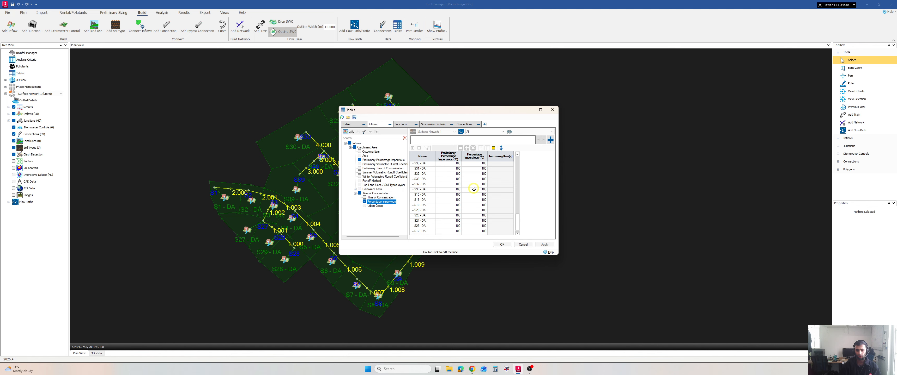
pyautogui.scroll(5, 473, 189)
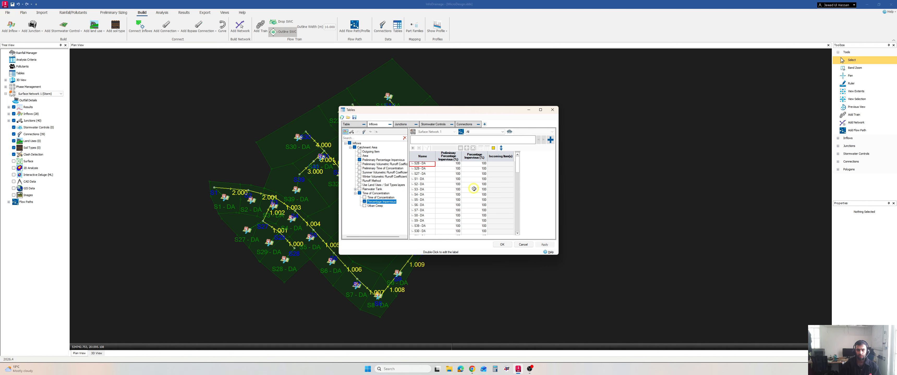
pyautogui.click(472, 157)
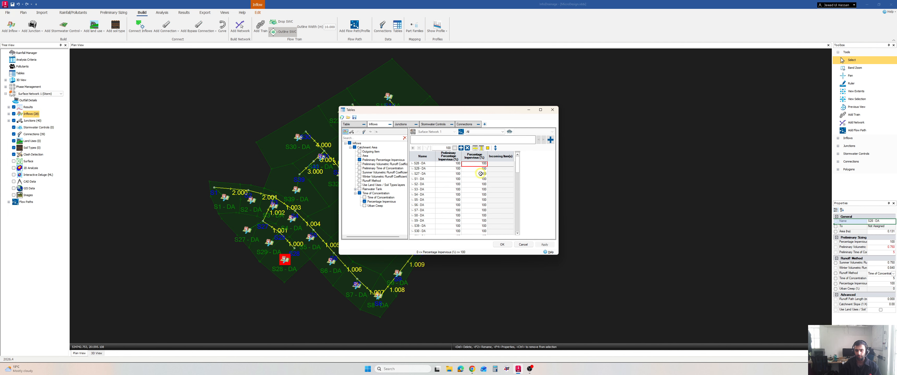
pyautogui.moveTo(470, 163); pyautogui.dragTo(477, 246)
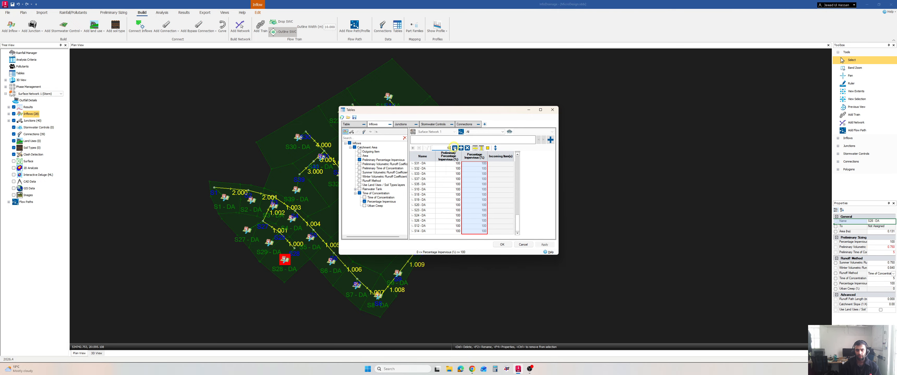
pyautogui.moveTo(514, 216); pyautogui.dragTo(516, 168)
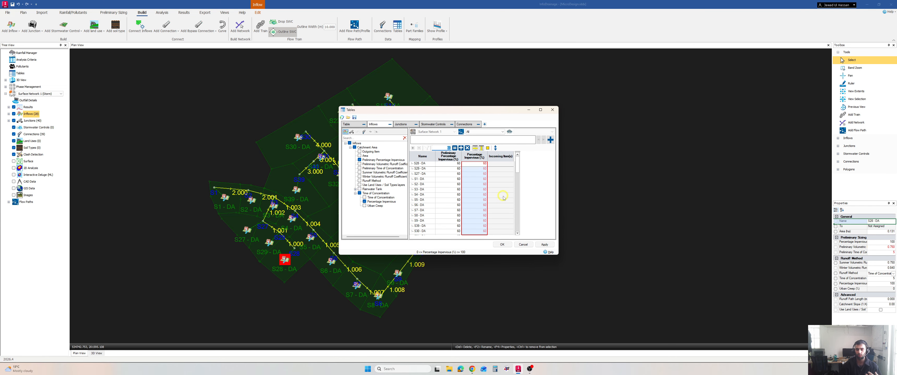
# Check the impervious percentages down the catchment area table and accept the table edits.
pyautogui.scroll(-2, 504, 198)
pyautogui.scroll(-2, 504, 200)
pyautogui.click(502, 245)
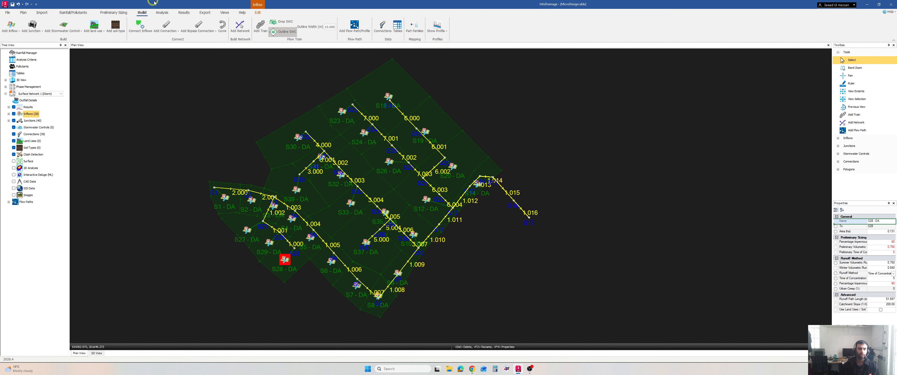
# Validate the drainage network and run the analysis with the Sim Criteria FSR rainfall.
pyautogui.click(162, 13)
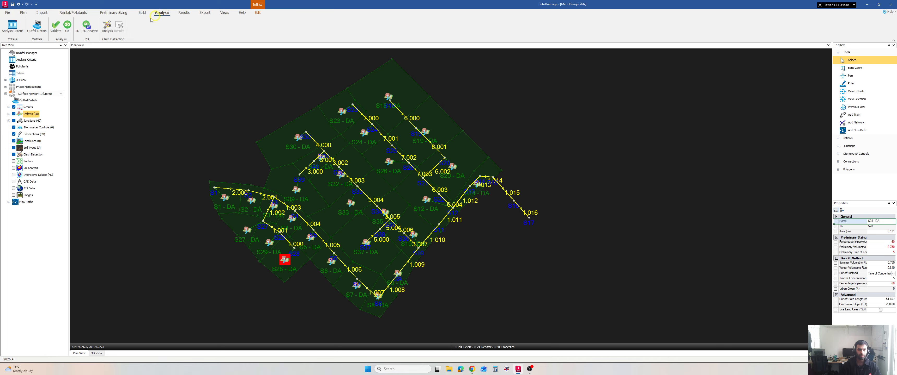
pyautogui.click(56, 26)
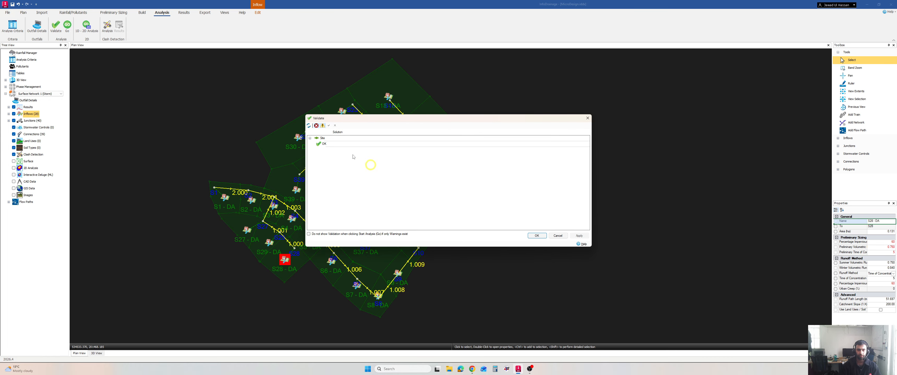
pyautogui.click(537, 236)
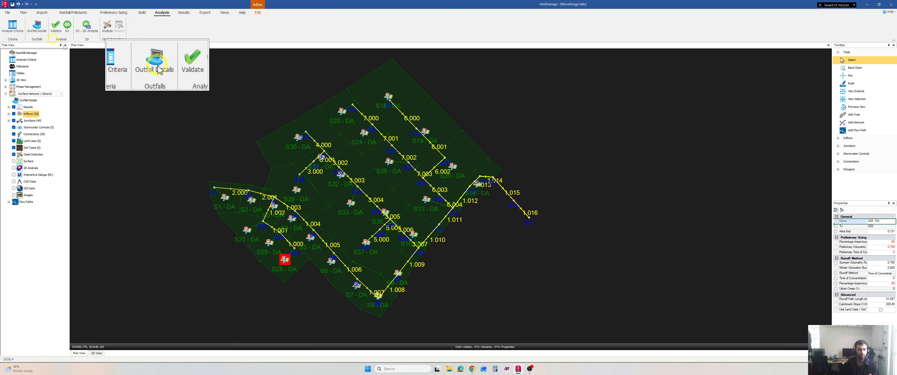
pyautogui.click(67, 28)
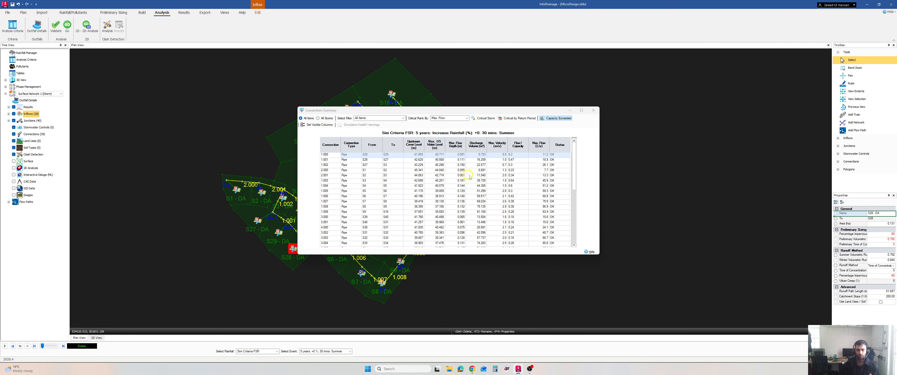
# Review flow, velocity and status of all pipes in the Connections Summary and close it.
pyautogui.click(575, 170)
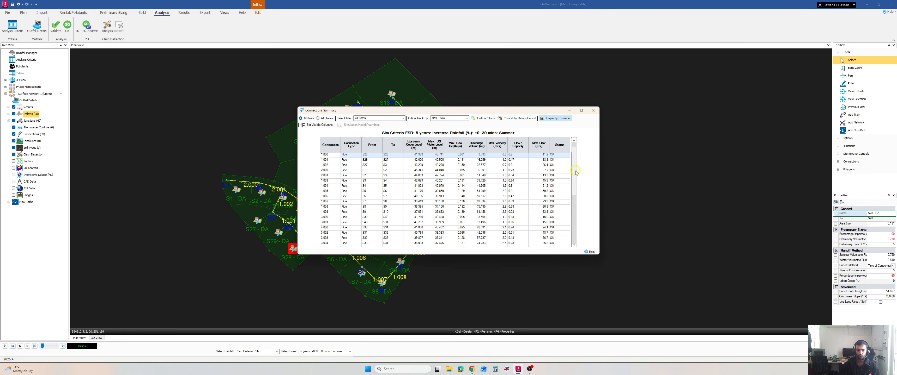
pyautogui.moveTo(576, 171); pyautogui.dragTo(576, 230)
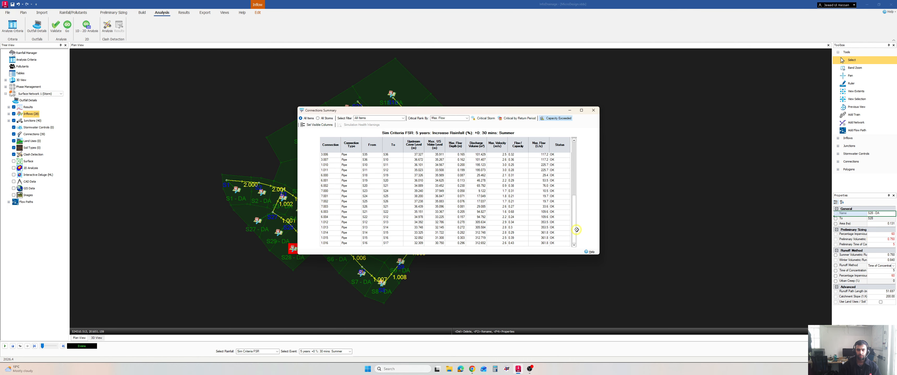
pyautogui.scroll(6, 478, 225)
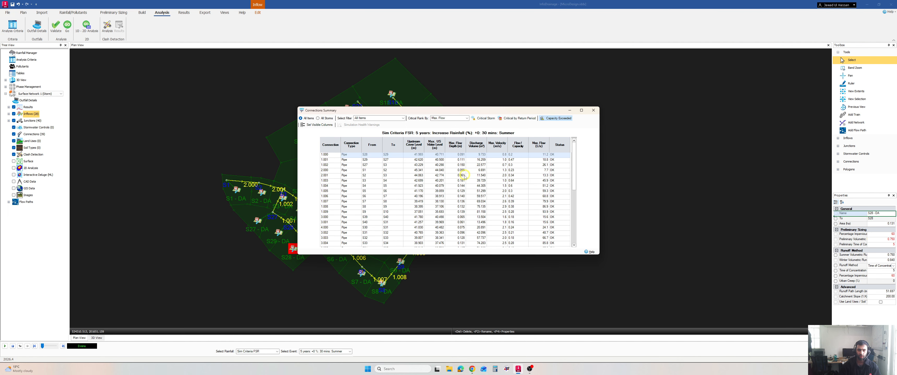
pyautogui.click(593, 111)
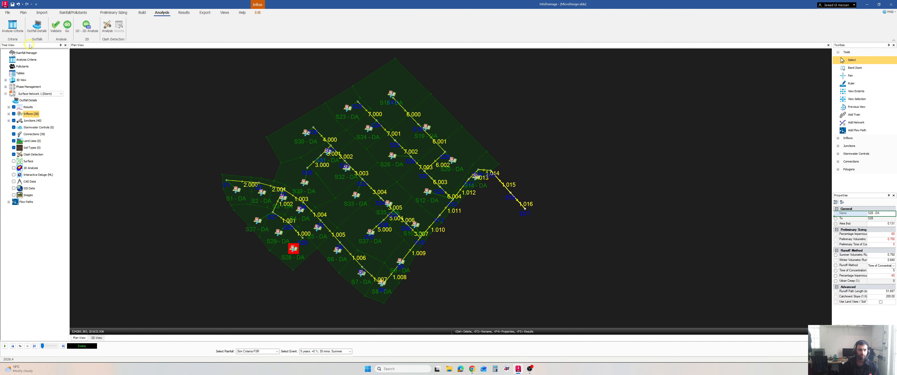
pyautogui.click(12, 26)
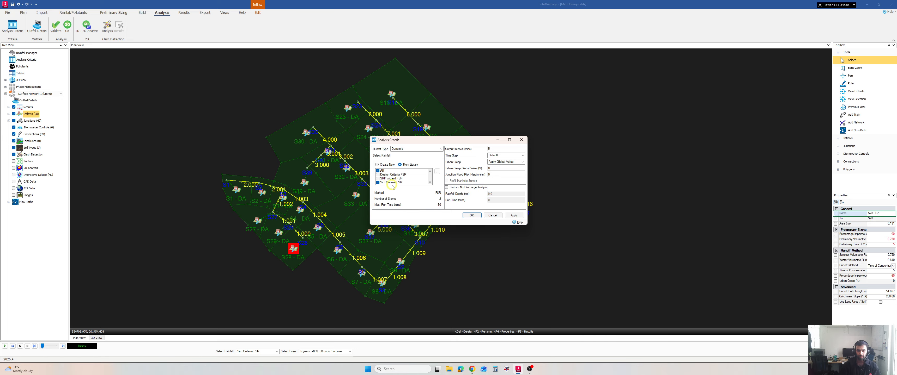
pyautogui.click(378, 182)
pyautogui.click(494, 216)
pyautogui.click(450, 192)
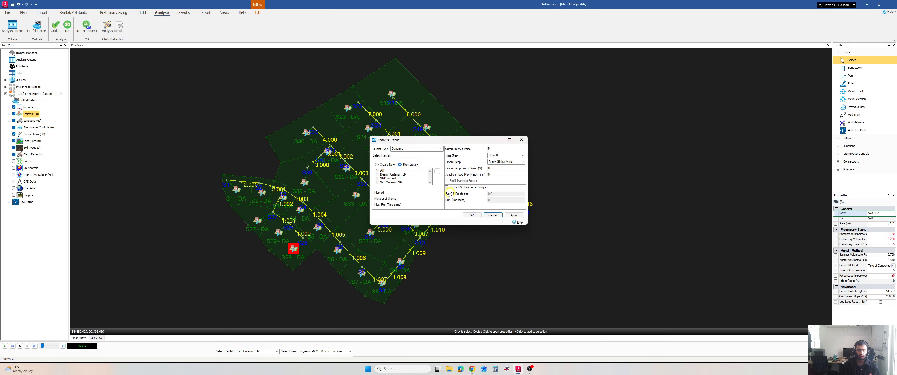
# Set the analysis criteria to use the SRP Wizard FSR library rainfall instead of Sim Criteria FSR.
pyautogui.click(12, 26)
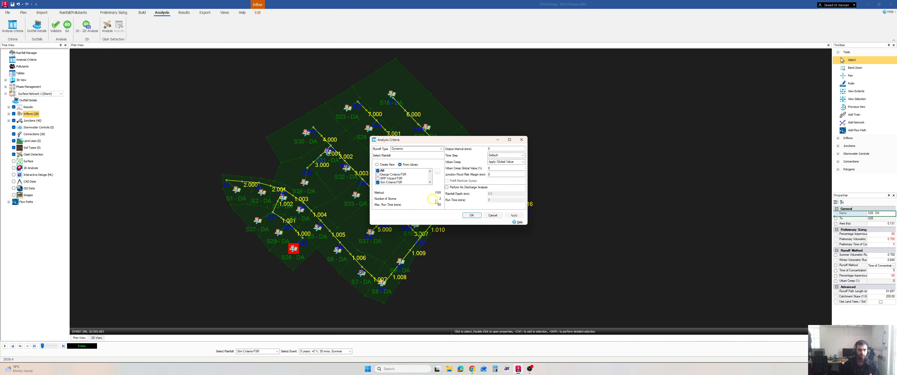
pyautogui.click(378, 178)
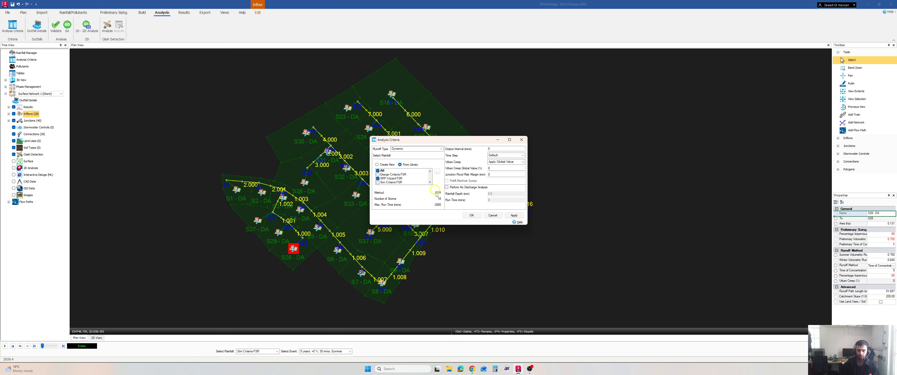
pyautogui.click(468, 215)
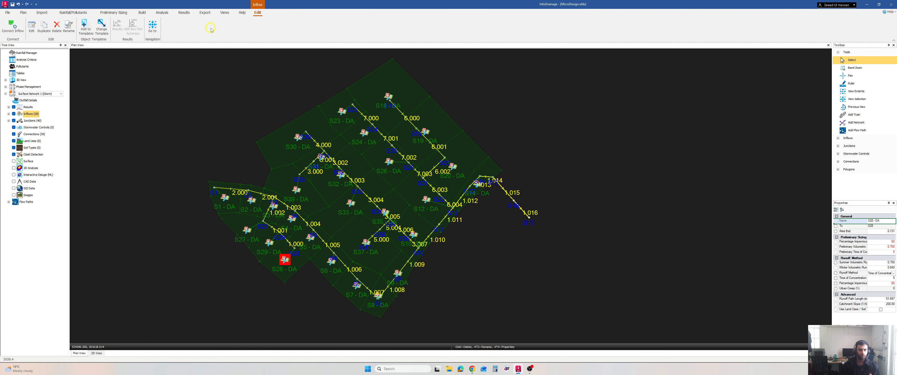
# Validate the network again and rerun the analysis with the SRP Wizard FSR rainfall.
pyautogui.click(171, 13)
pyautogui.click(56, 26)
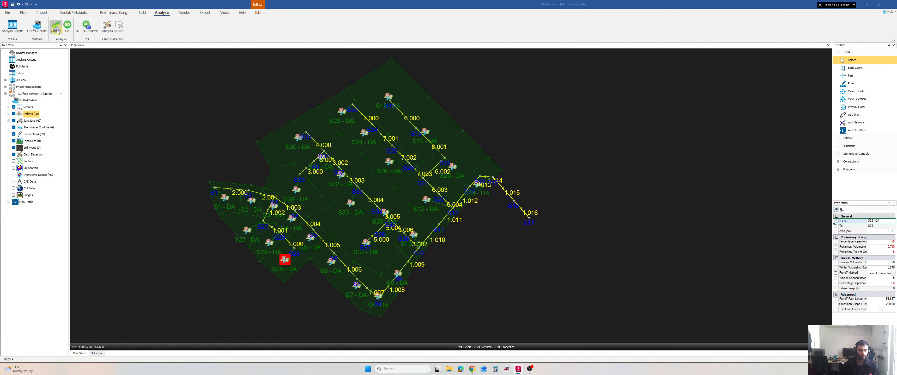
pyautogui.click(533, 237)
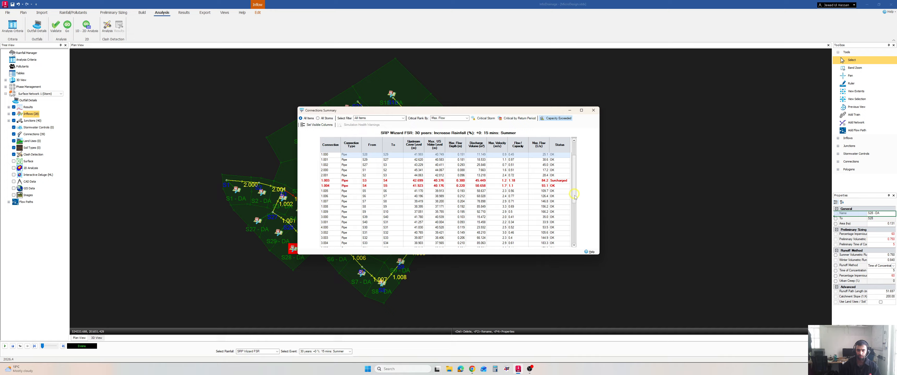
# Review the SRP Wizard FSR pipe results, list the critical storm per connection, and close the Connections Summary.
pyautogui.click(574, 238)
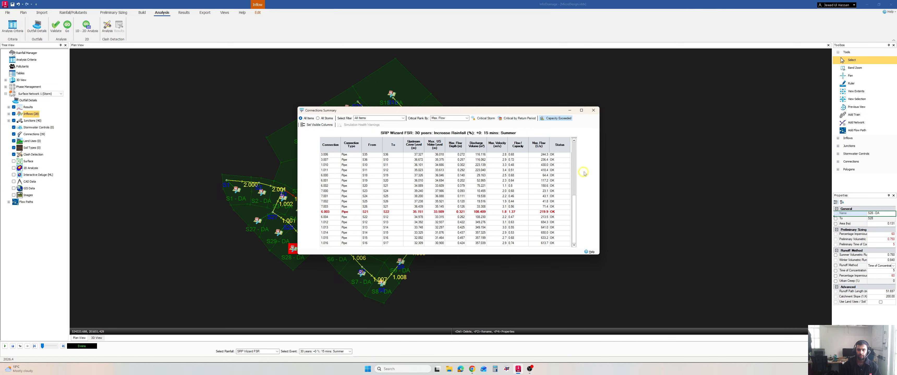
pyautogui.moveTo(574, 218); pyautogui.dragTo(574, 165)
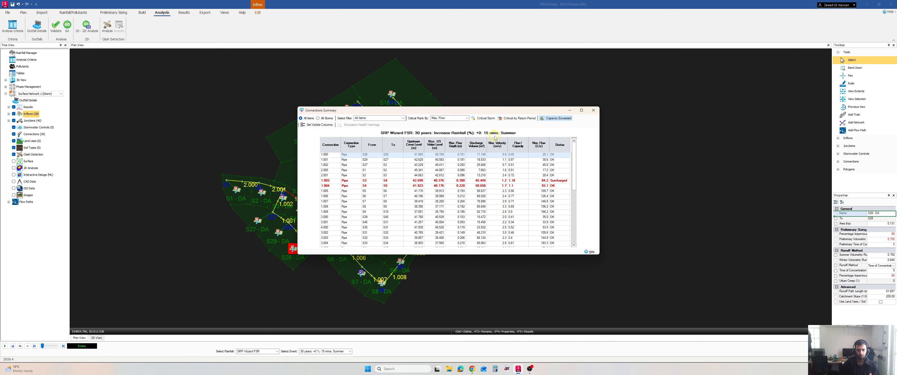
pyautogui.click(481, 118)
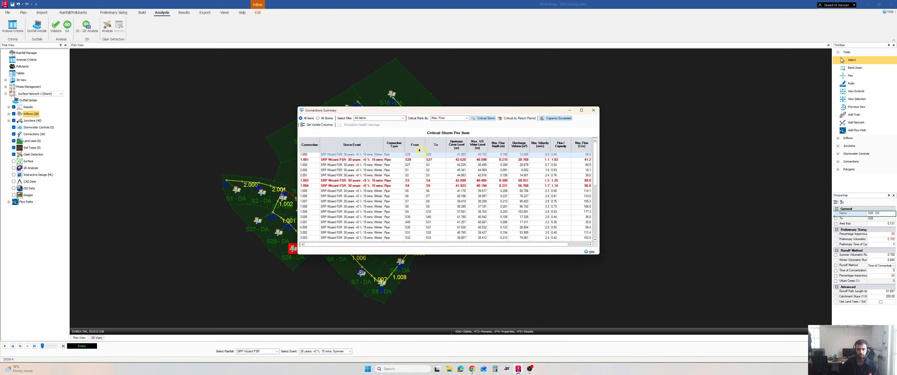
pyautogui.scroll(-1, 381, 169)
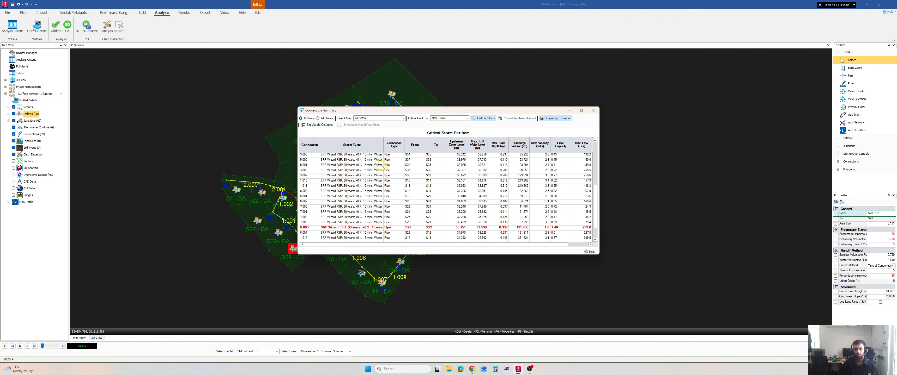
pyautogui.scroll(1, 457, 197)
pyautogui.click(596, 111)
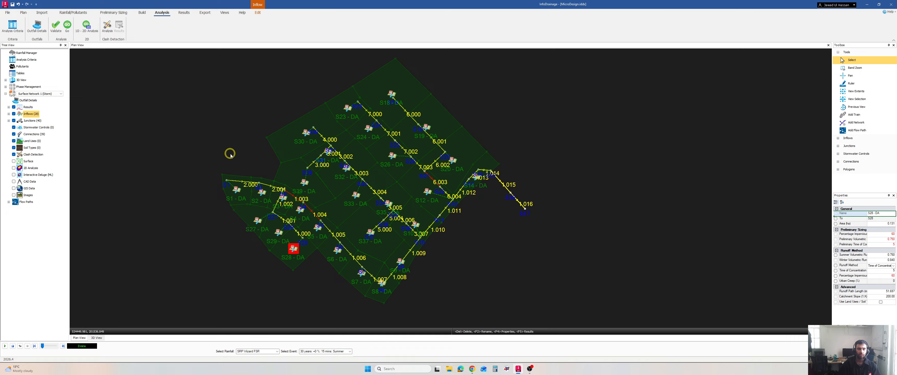
# Bring up the result reports and summaries for the analysed network.
pyautogui.click(184, 13)
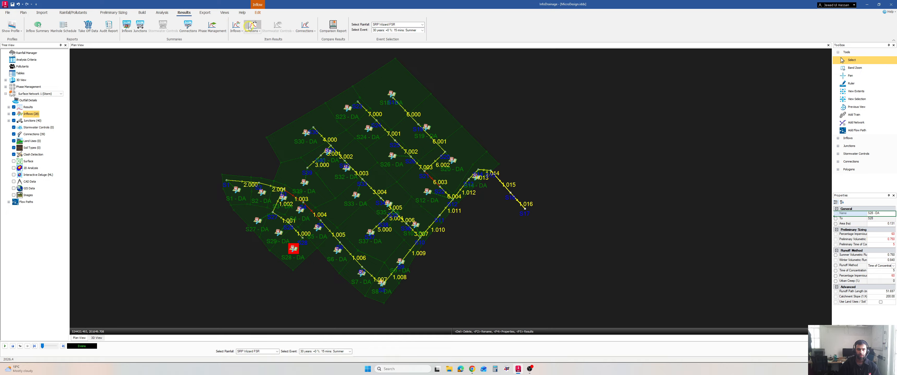